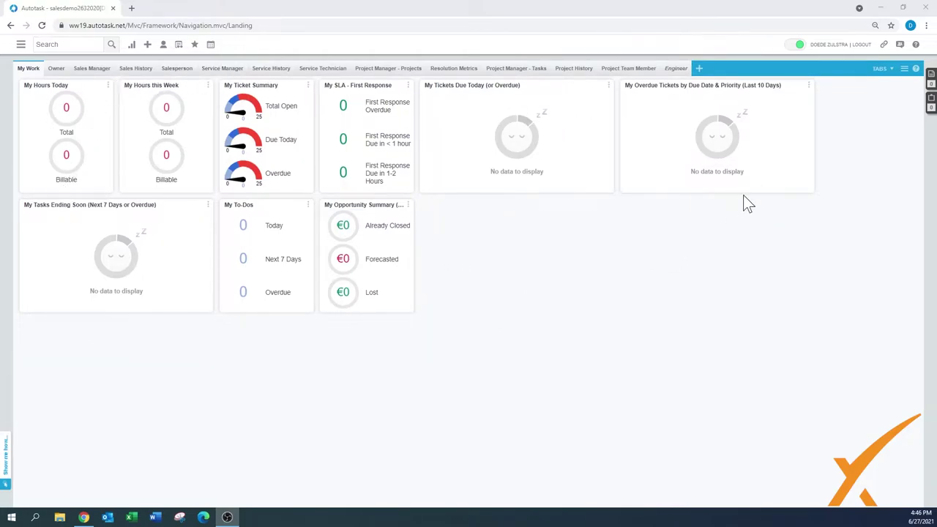
# Move the Owner dashboard tab ahead of My Work, then switch to Sales History.
pyautogui.click(56, 73)
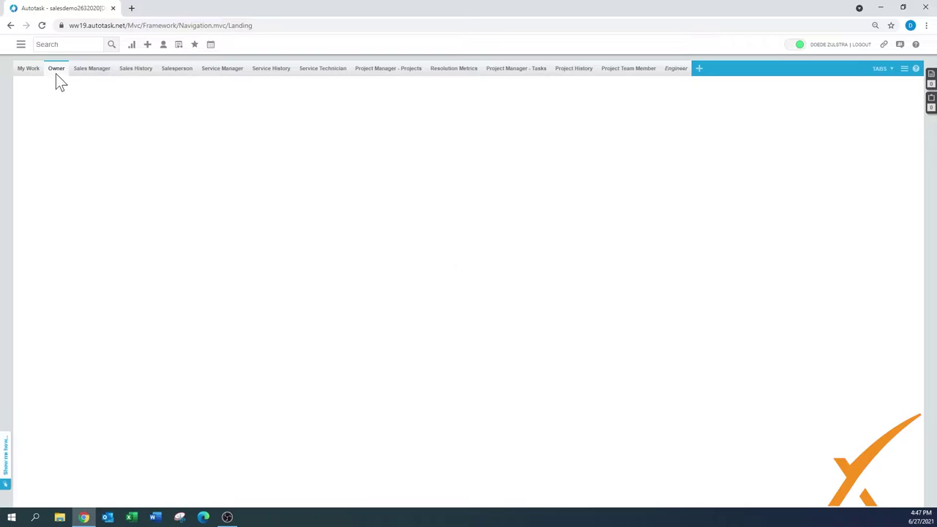
pyautogui.moveTo(57, 69); pyautogui.dragTo(26, 66)
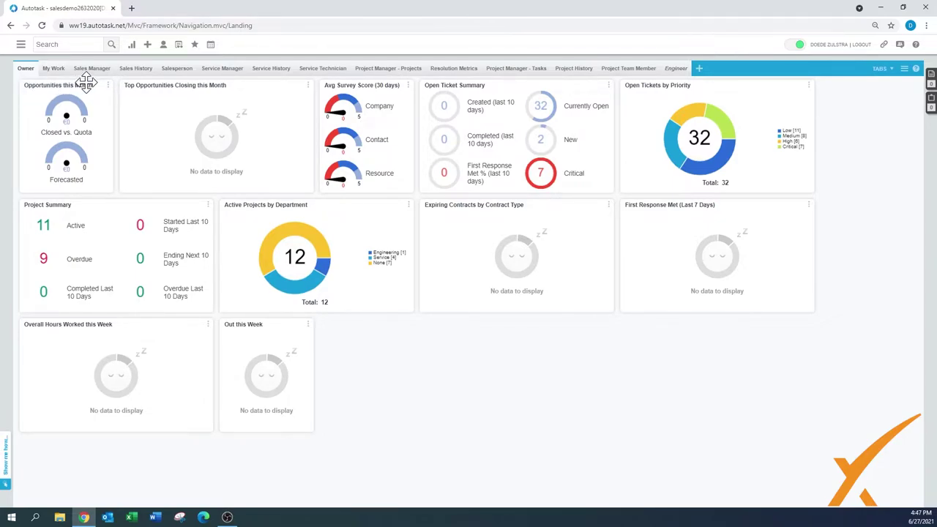
pyautogui.click(135, 69)
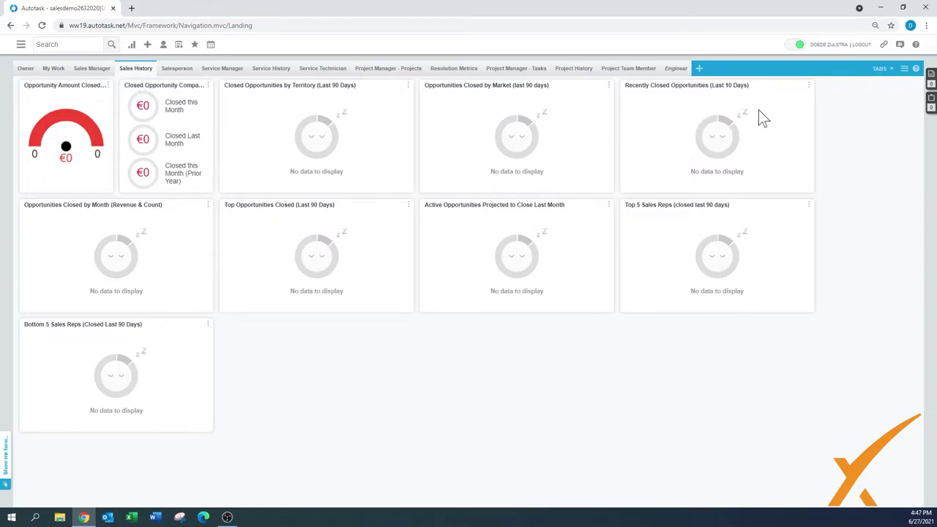
# Open the Sales History tab's settings and close them without any changes.
pyautogui.click(889, 69)
pyautogui.click(905, 69)
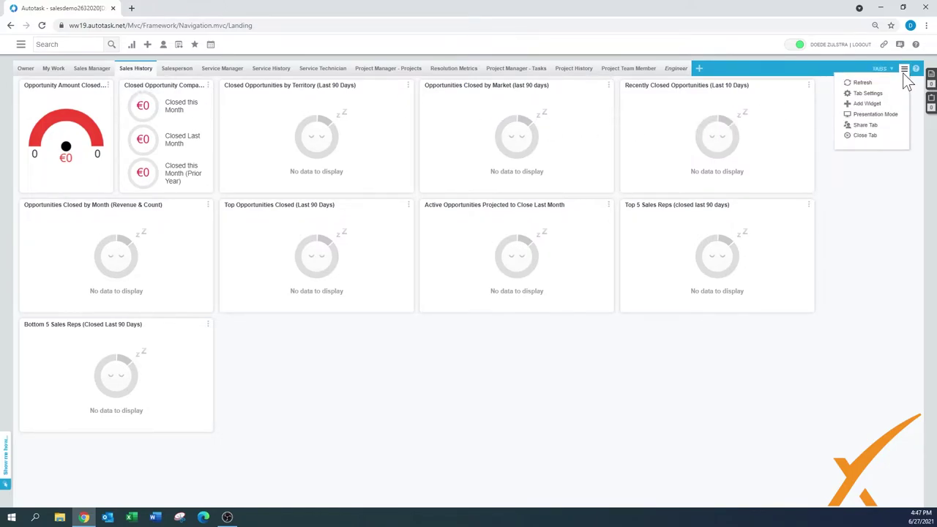
pyautogui.click(870, 102)
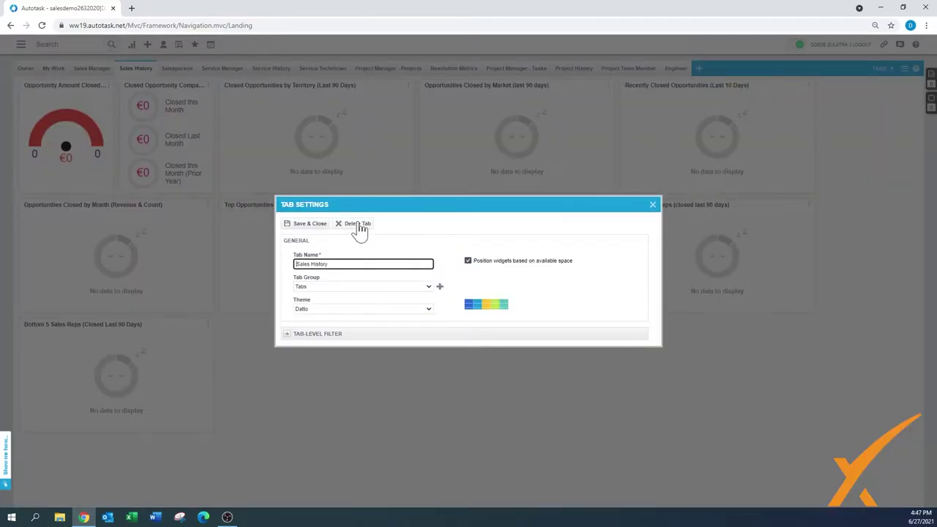
pyautogui.click(652, 207)
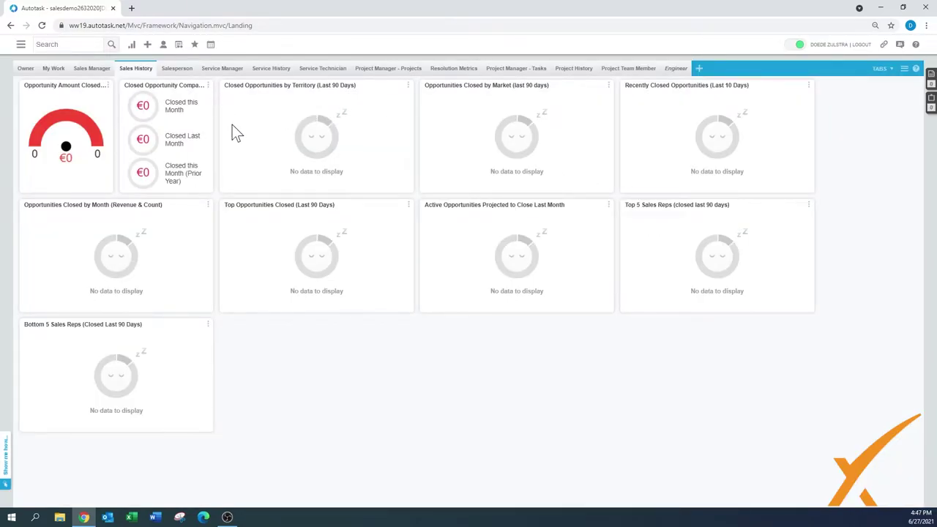
# Try starting a new tab from a copy of the My Work default tab, then cancel.
pyautogui.click(701, 74)
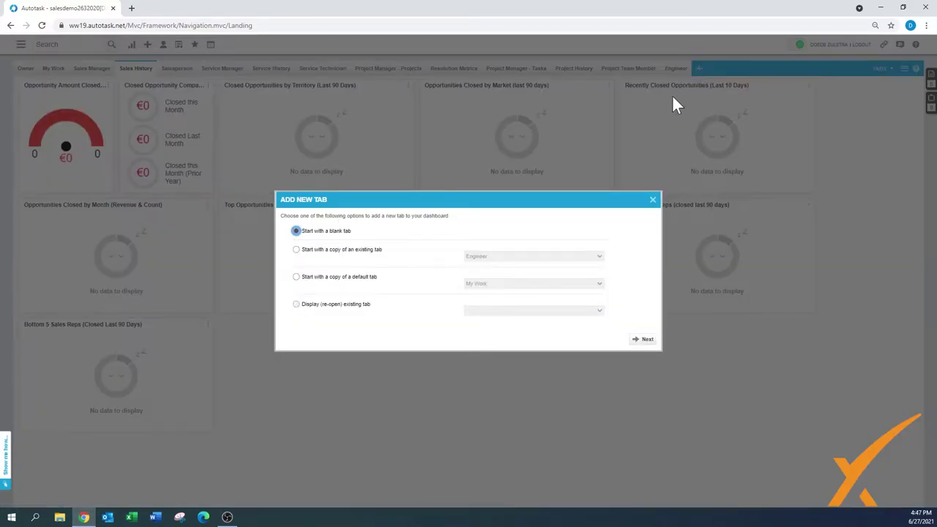
pyautogui.click(297, 277)
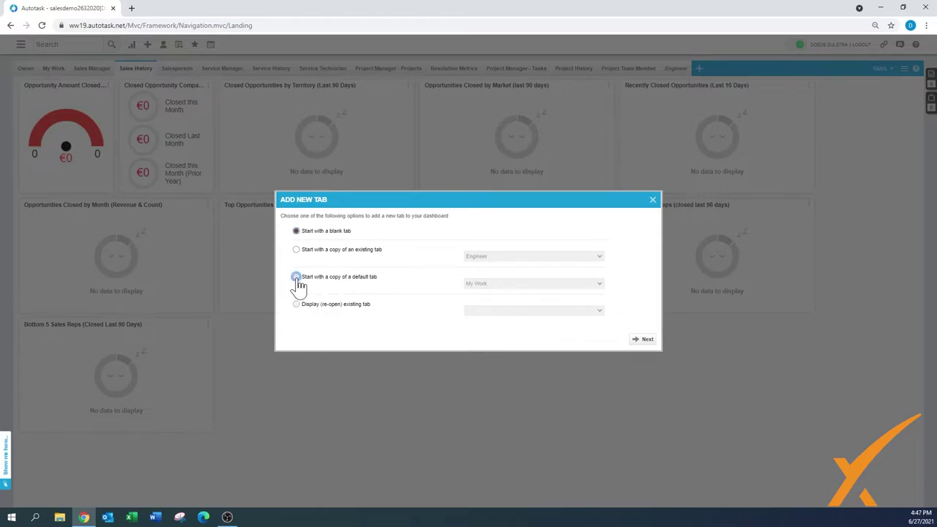
pyautogui.click(476, 285)
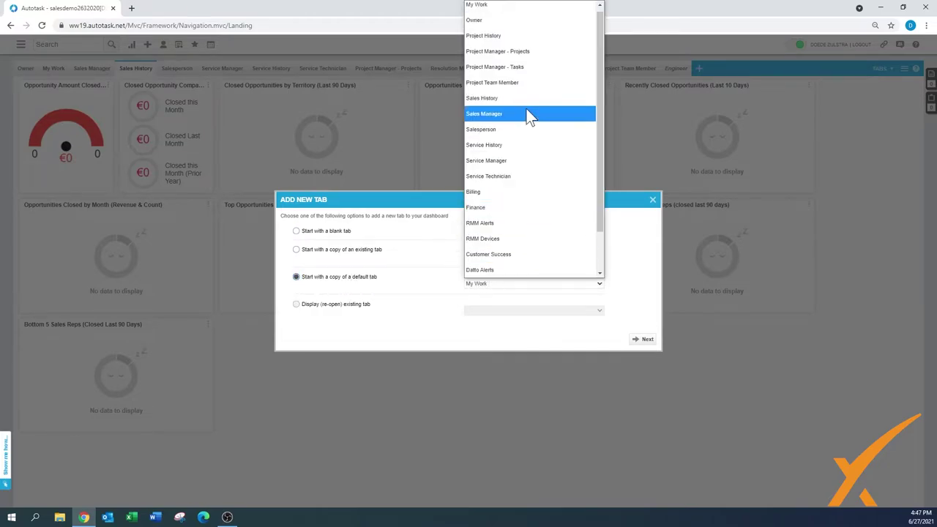
pyautogui.scroll(-2, 530, 81)
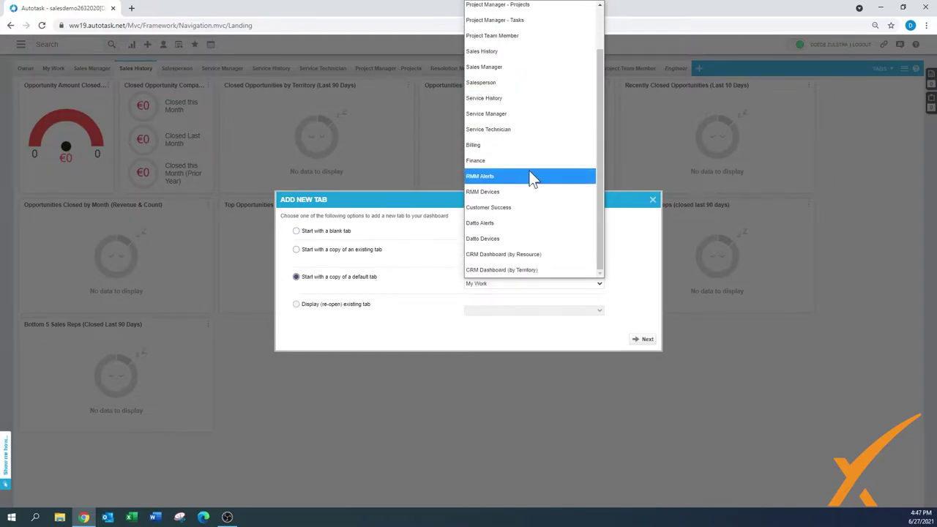
pyautogui.scroll(1, 510, 110)
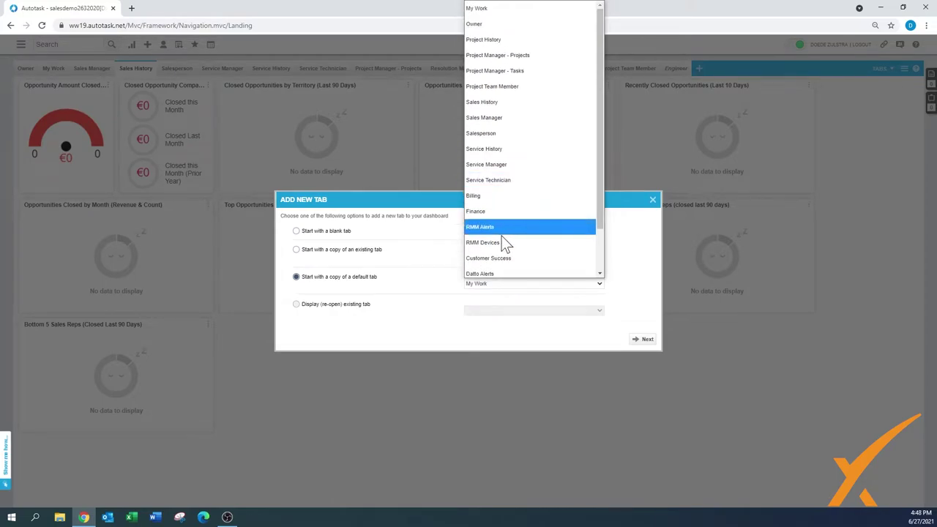
pyautogui.scroll(-1, 504, 256)
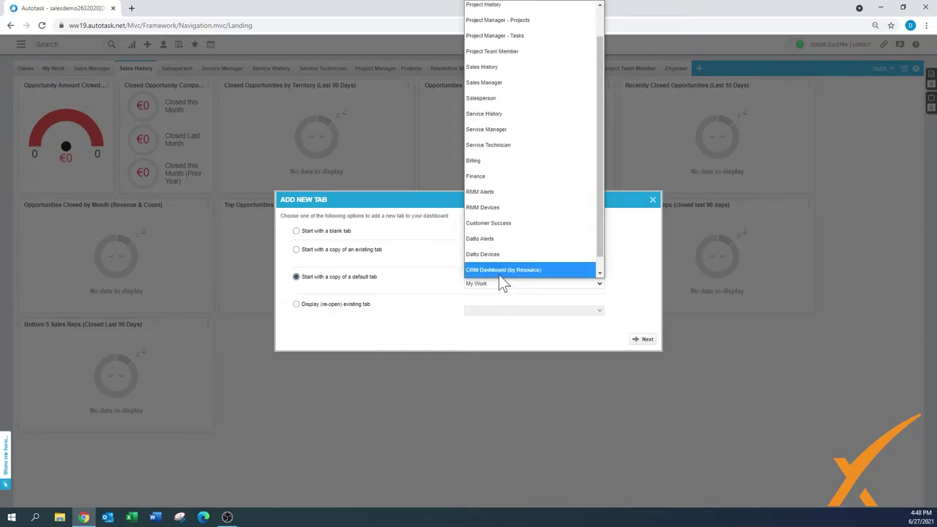
pyautogui.click(638, 248)
pyautogui.click(653, 201)
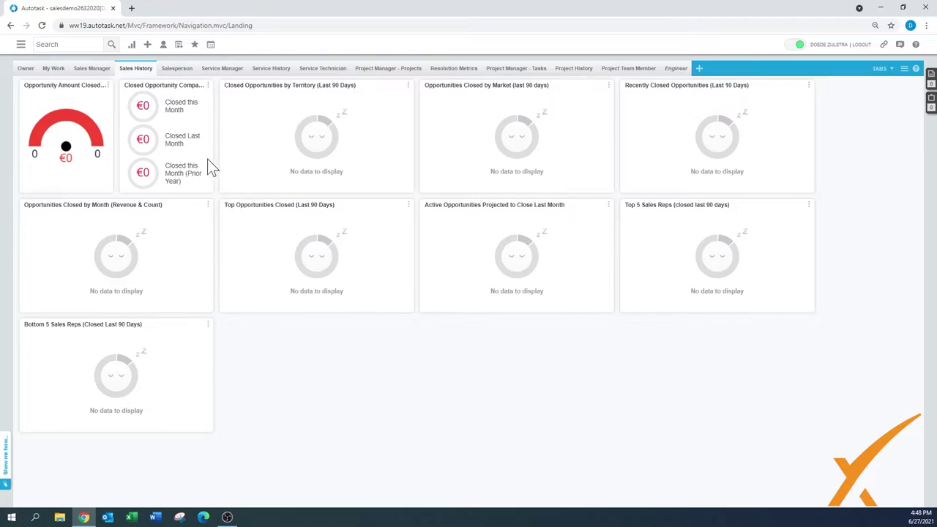
# Add a new tab again, browse the copy options, and choose 'Start with a blank tab'.
pyautogui.click(699, 68)
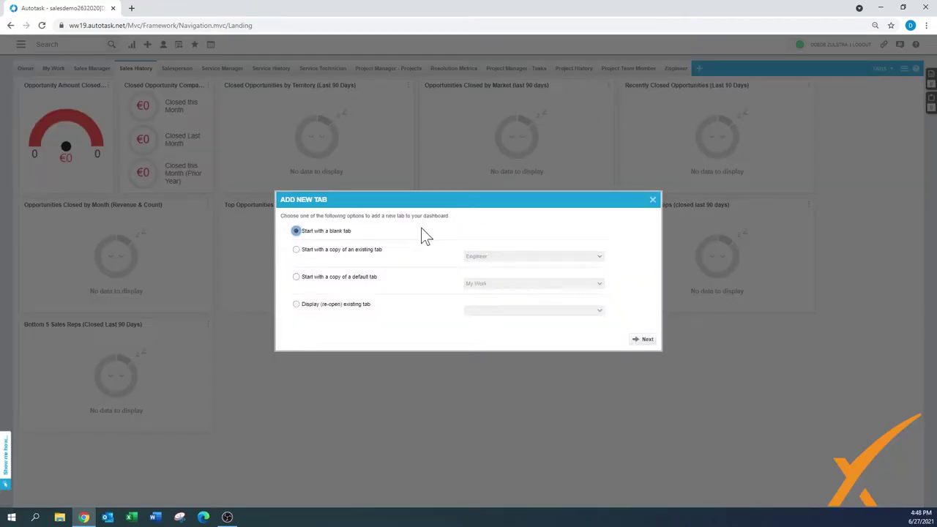
pyautogui.click(296, 250)
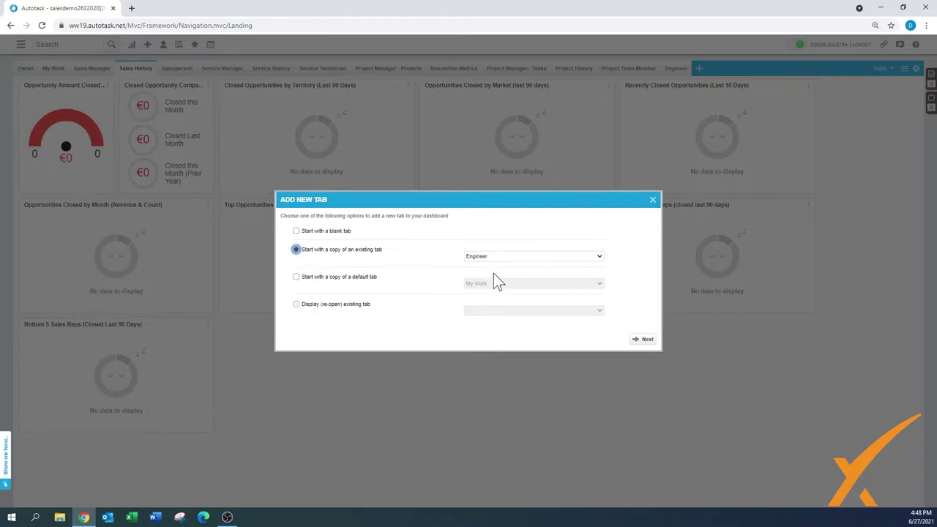
pyautogui.click(484, 257)
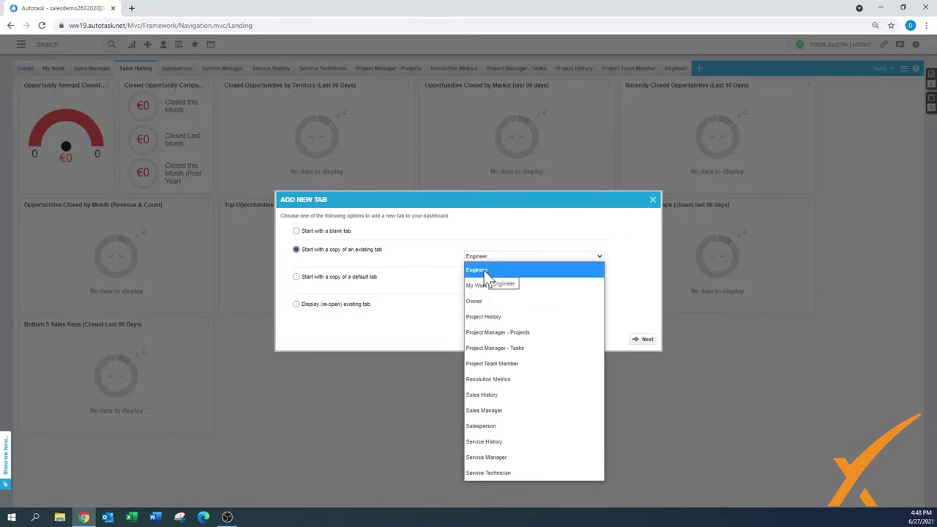
pyautogui.click(616, 285)
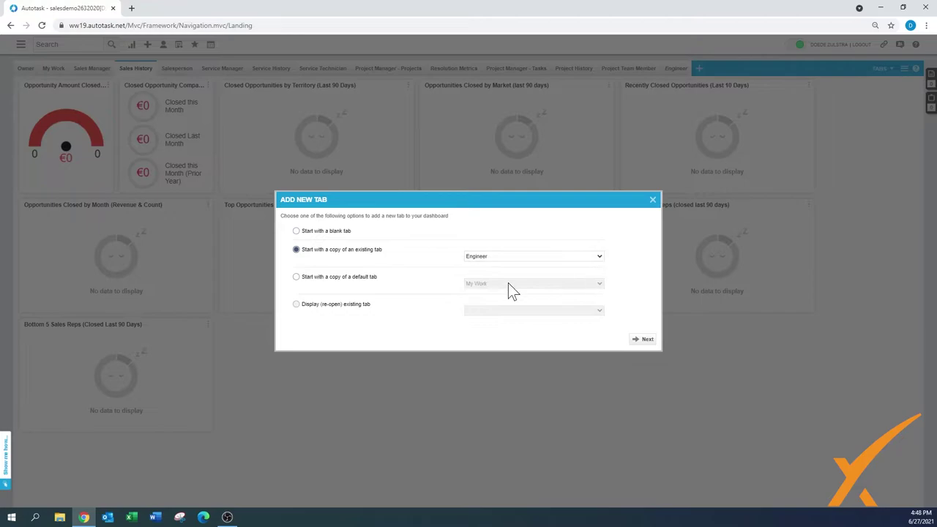
pyautogui.click(296, 277)
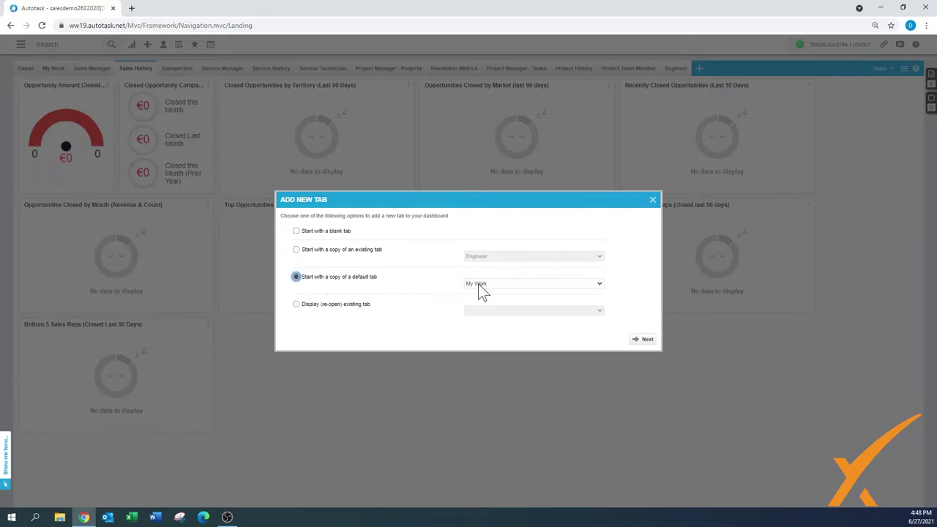
pyautogui.click(296, 305)
pyautogui.click(297, 231)
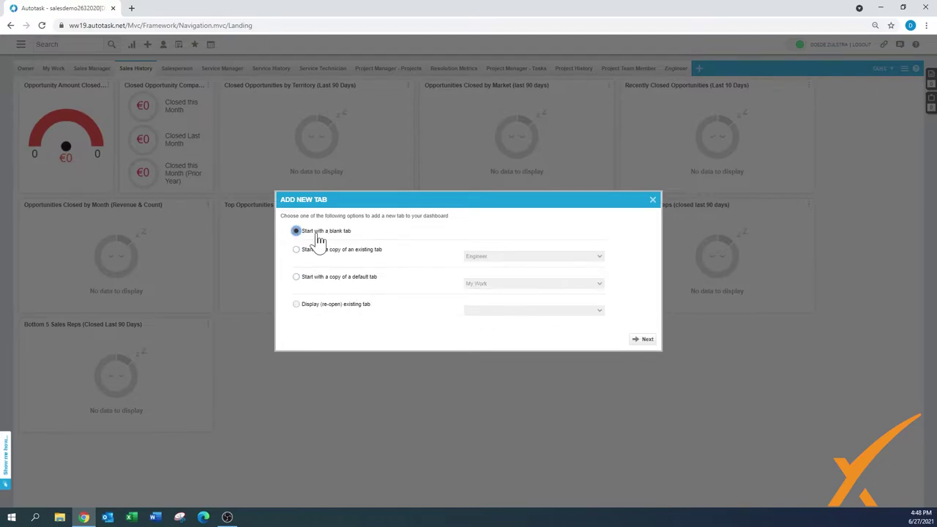
pyautogui.click(642, 341)
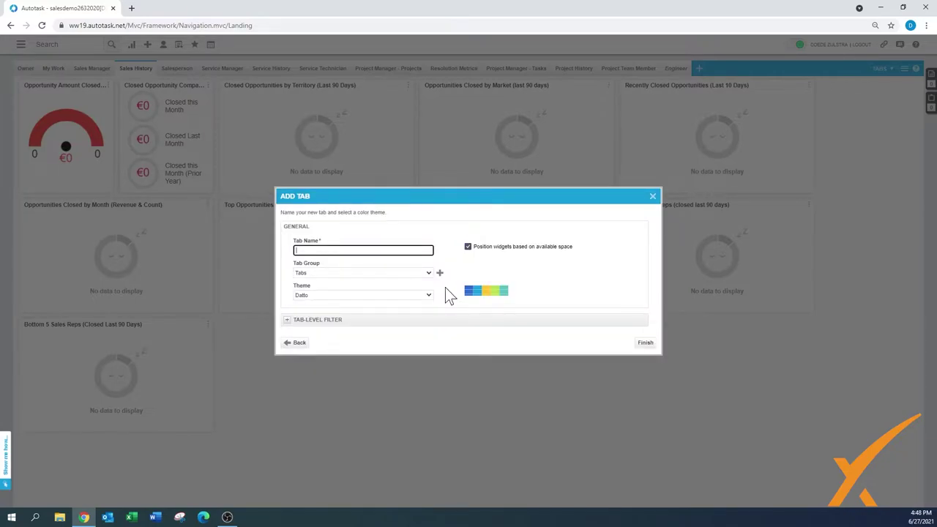
# Name the new tab Test and keep it in the Tabs group.
pyautogui.write('Test')
pyautogui.click(336, 273)
pyautogui.click(334, 287)
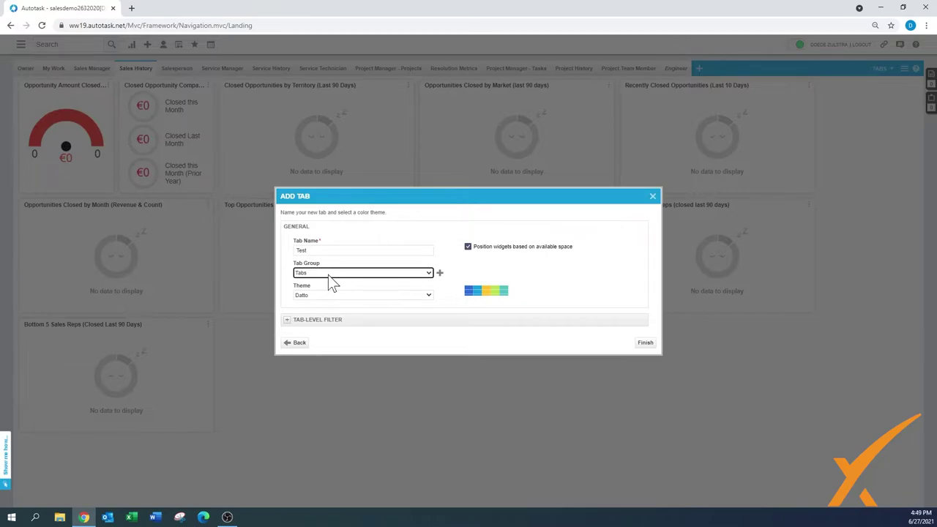
pyautogui.click(440, 273)
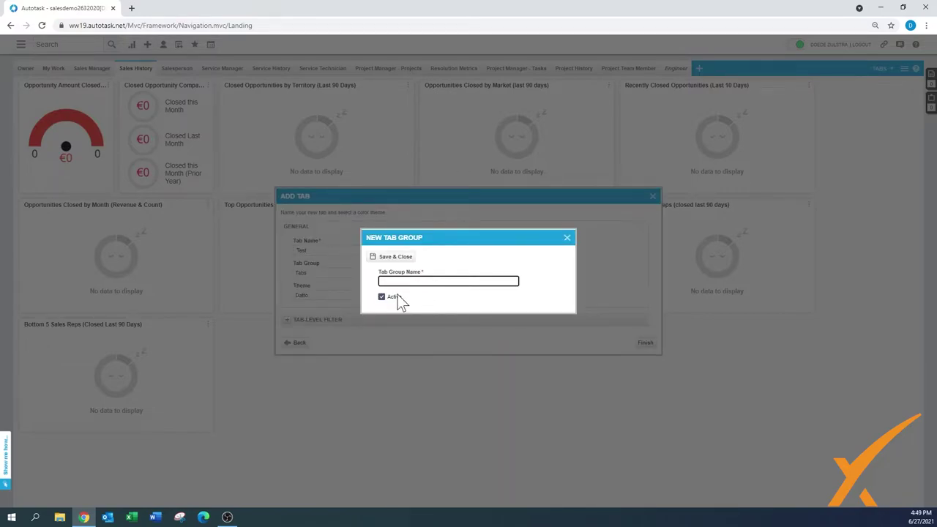
pyautogui.click(567, 239)
# Give the Test tab the Summer theme and expand its tab-level filter options.
pyautogui.click(308, 299)
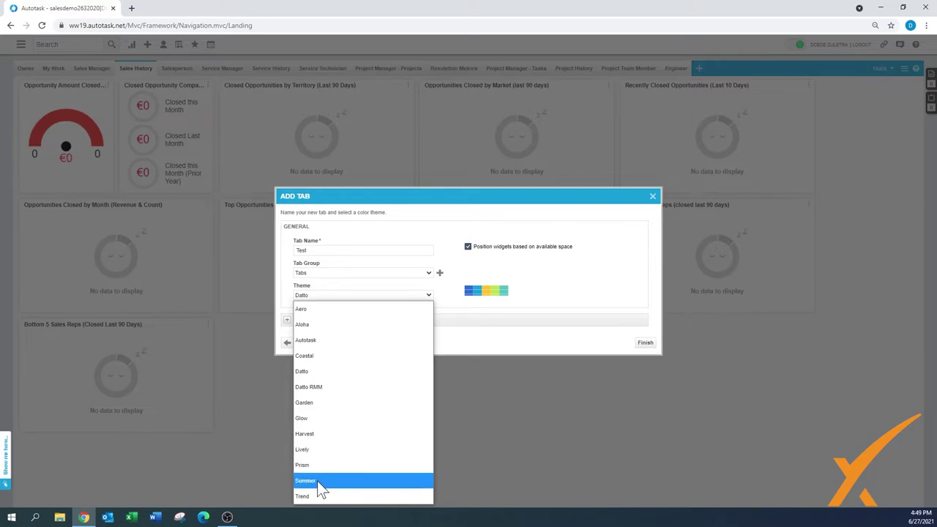
pyautogui.click(319, 481)
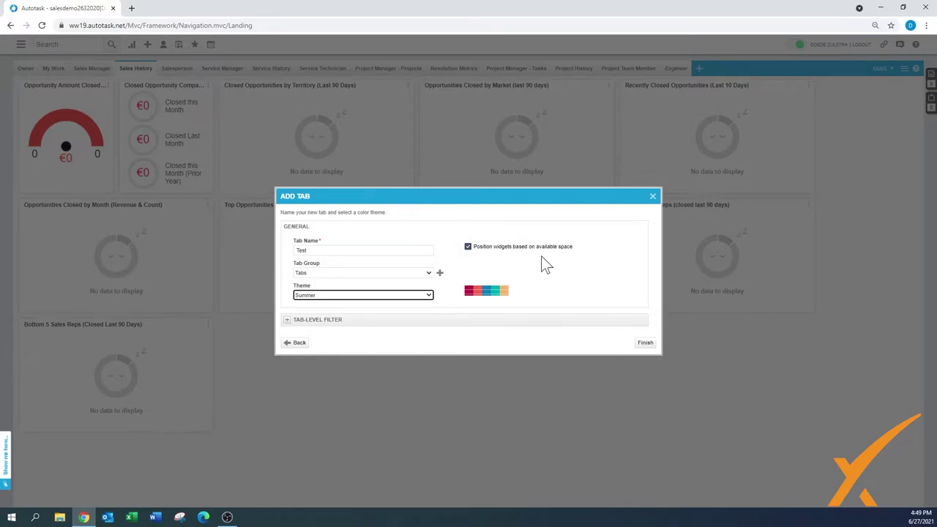
pyautogui.click(286, 320)
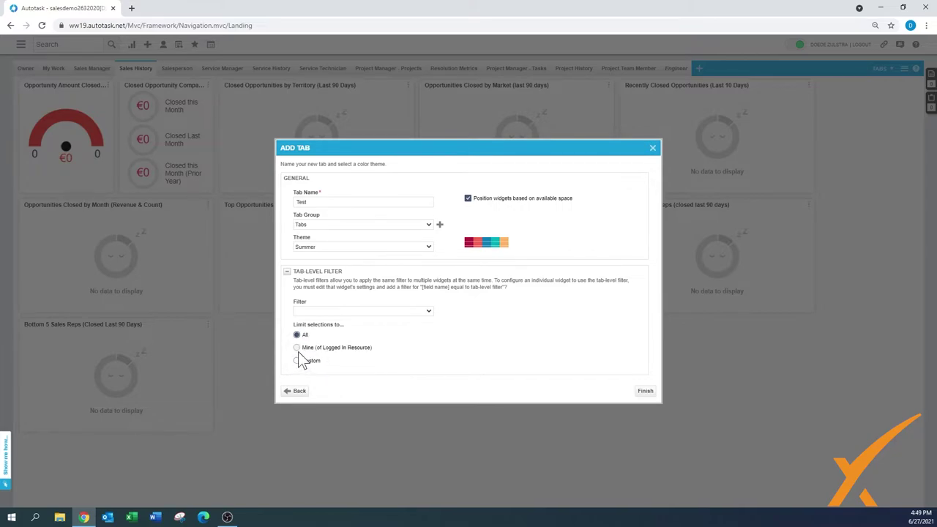
# Filter the Test tab by Resource set to Mine and finish creating it.
pyautogui.click(351, 312)
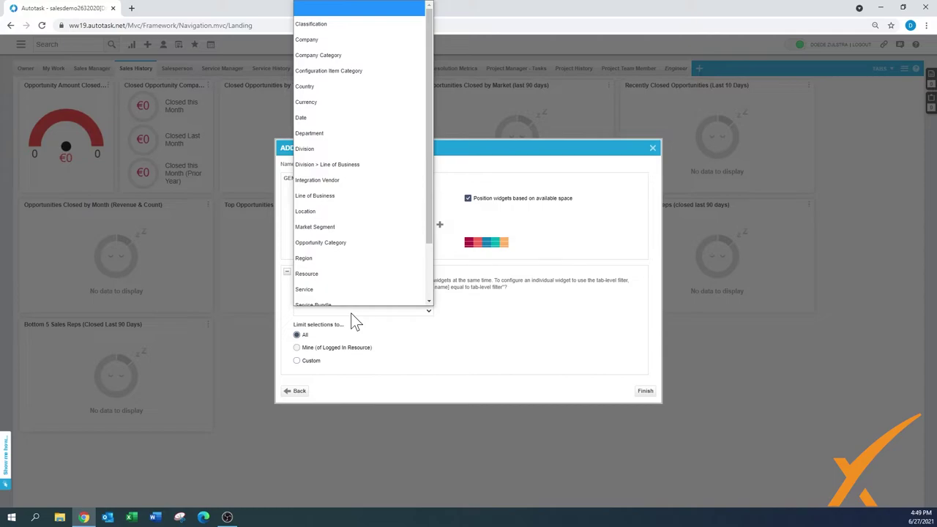
pyautogui.scroll(-1, 351, 313)
pyautogui.scroll(1, 369, 227)
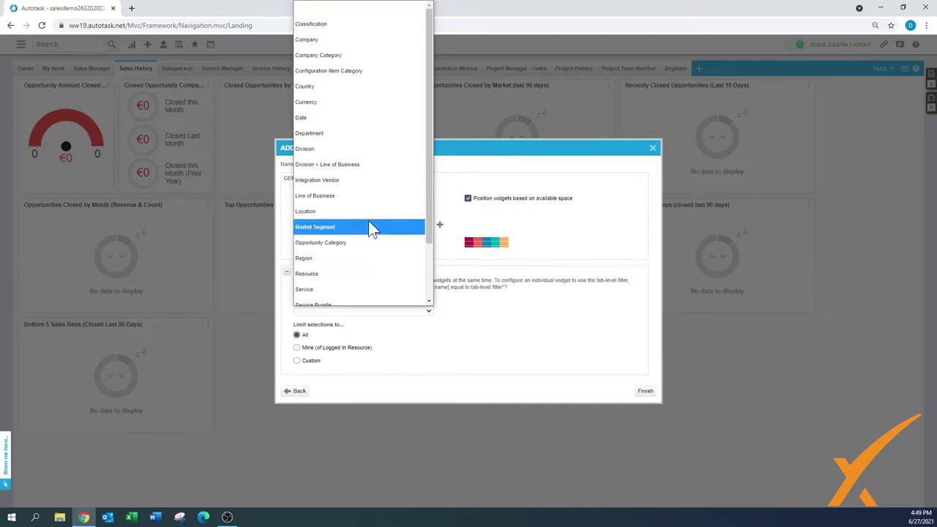
pyautogui.click(329, 274)
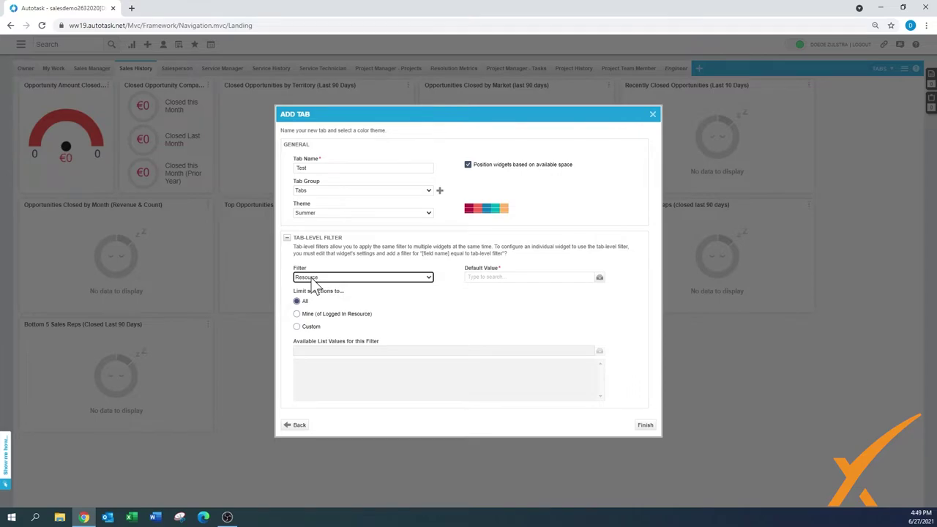
pyautogui.click(297, 314)
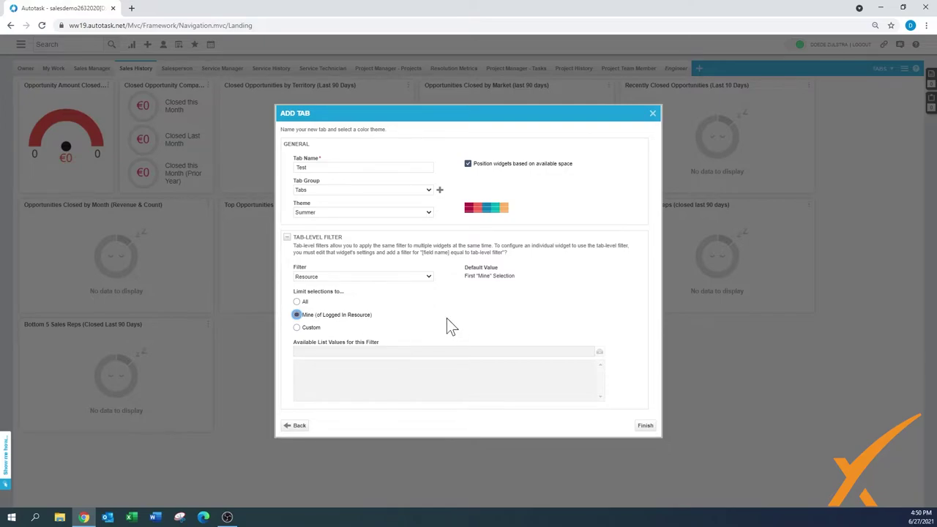
pyautogui.click(644, 429)
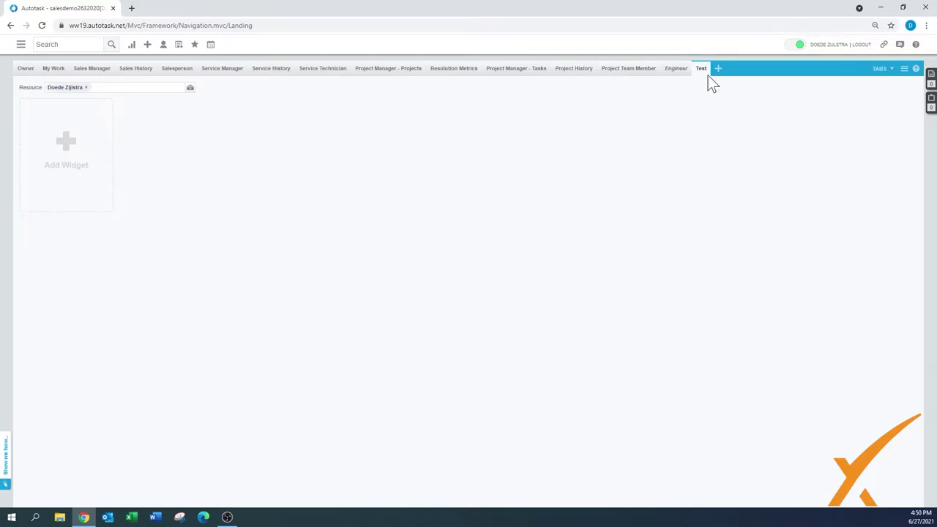
# Drag the Test tab between Resolution Metrics and Project Manager - Tasks, then start adding a widget.
pyautogui.moveTo(702, 73); pyautogui.dragTo(494, 72)
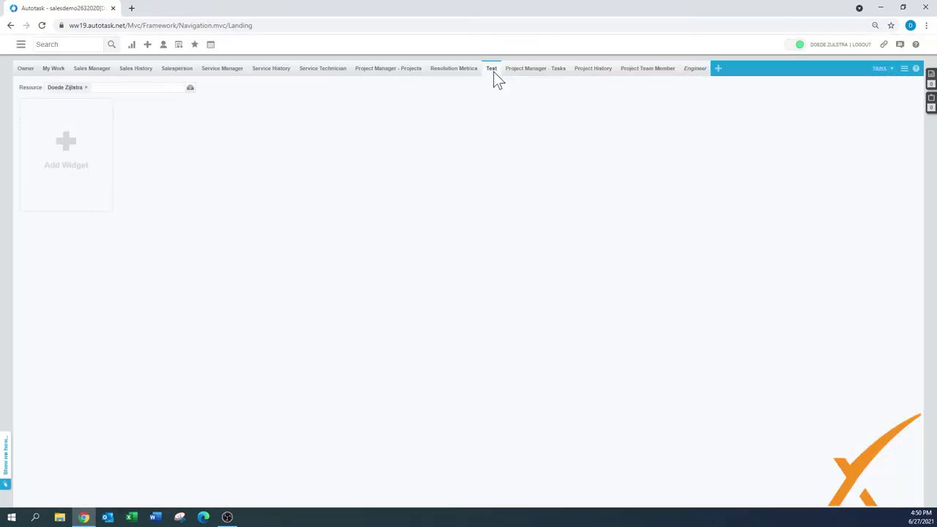
pyautogui.click(67, 156)
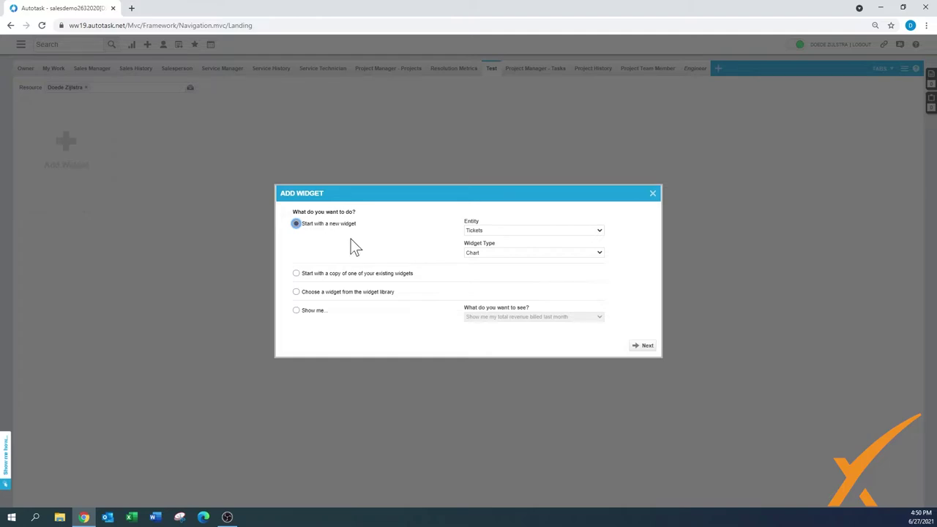
# From the widget library, filter to the Quotes entity and pick Quotes Expiring by Month.
pyautogui.click(297, 274)
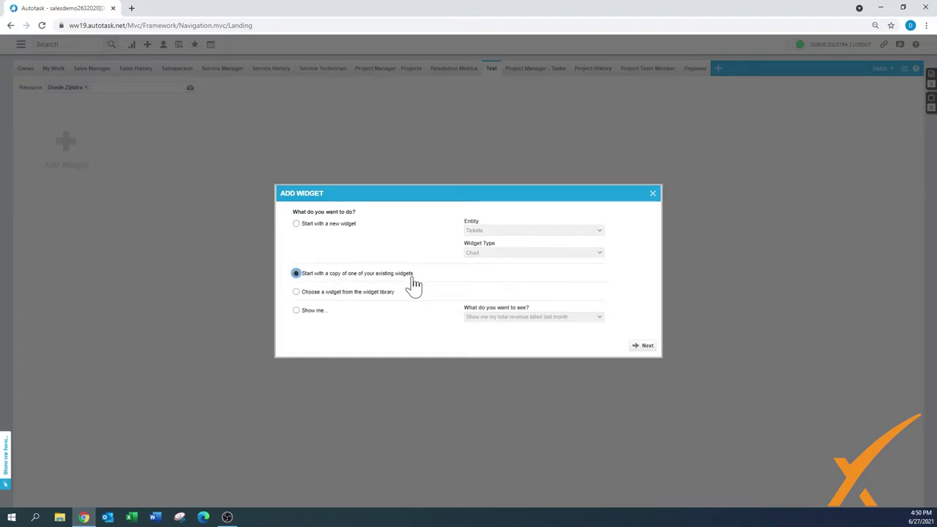
pyautogui.click(296, 292)
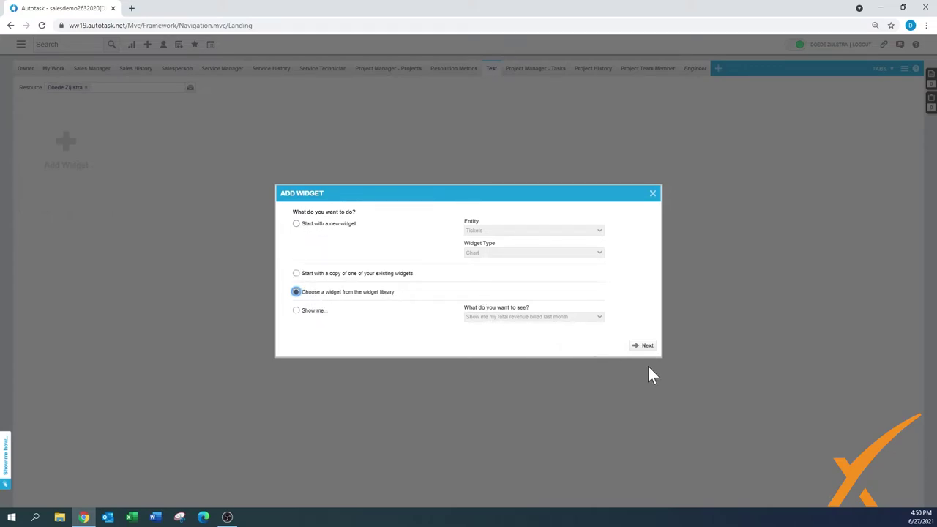
pyautogui.click(644, 345)
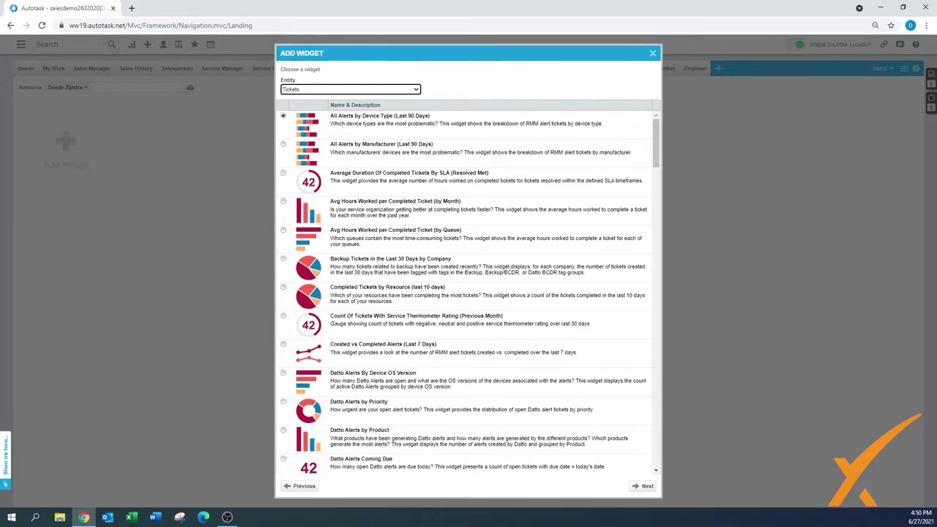
pyautogui.scroll(-6, 468, 293)
pyautogui.scroll(-2, 469, 293)
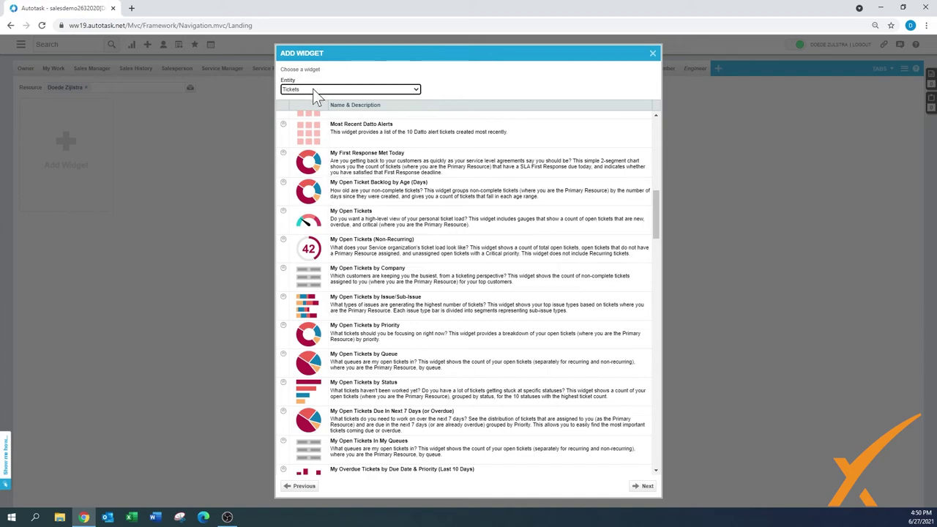
pyautogui.click(313, 90)
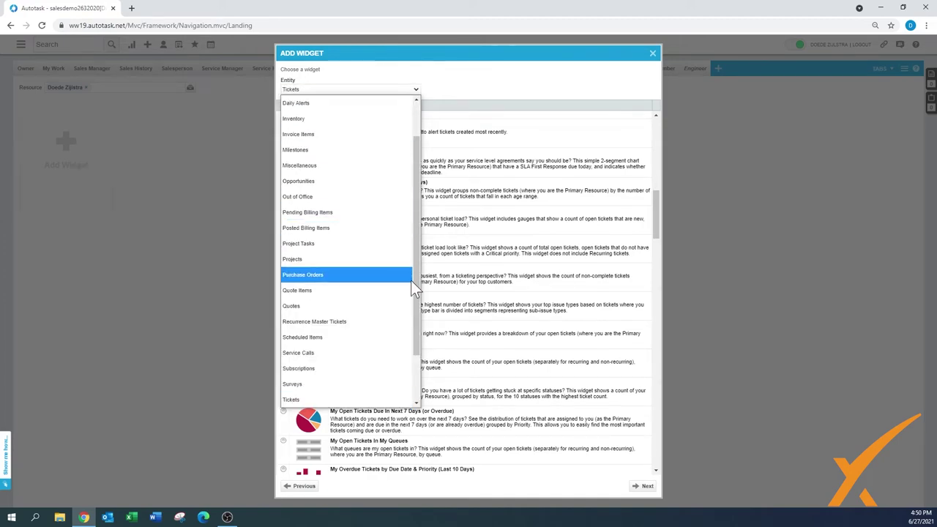
pyautogui.scroll(-2, 410, 281)
pyautogui.moveTo(417, 343); pyautogui.dragTo(415, 249)
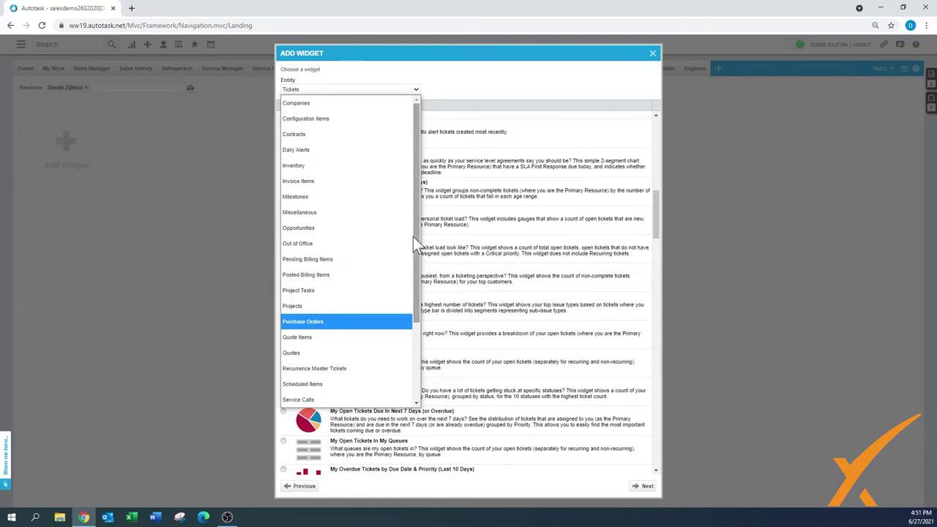
pyautogui.click(323, 352)
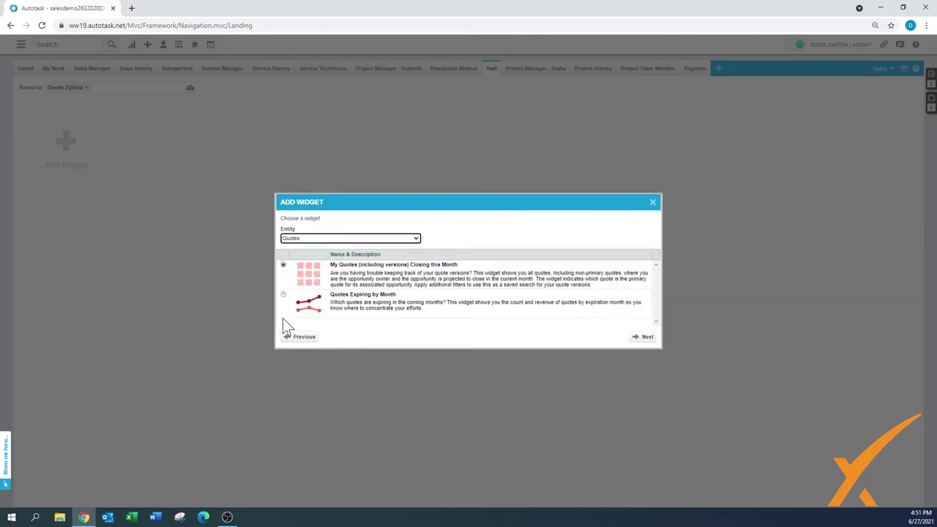
pyautogui.click(283, 296)
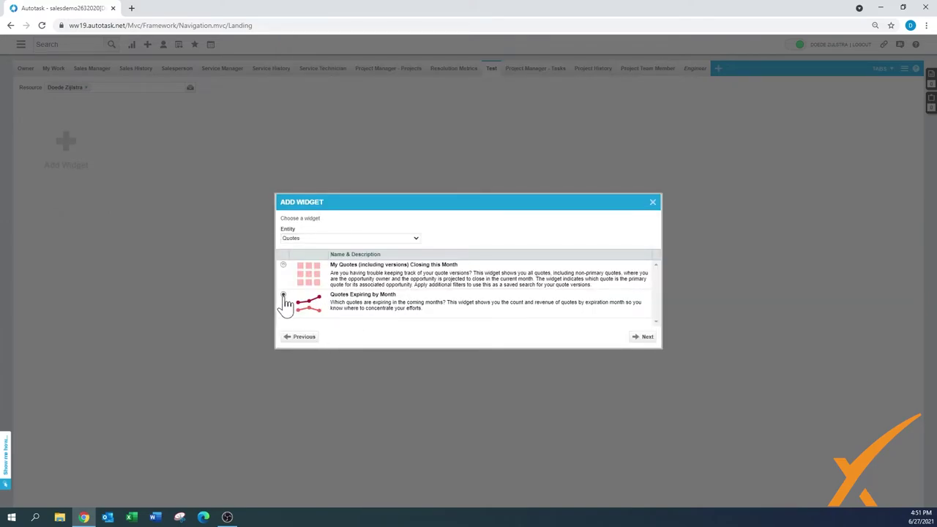
pyautogui.click(639, 338)
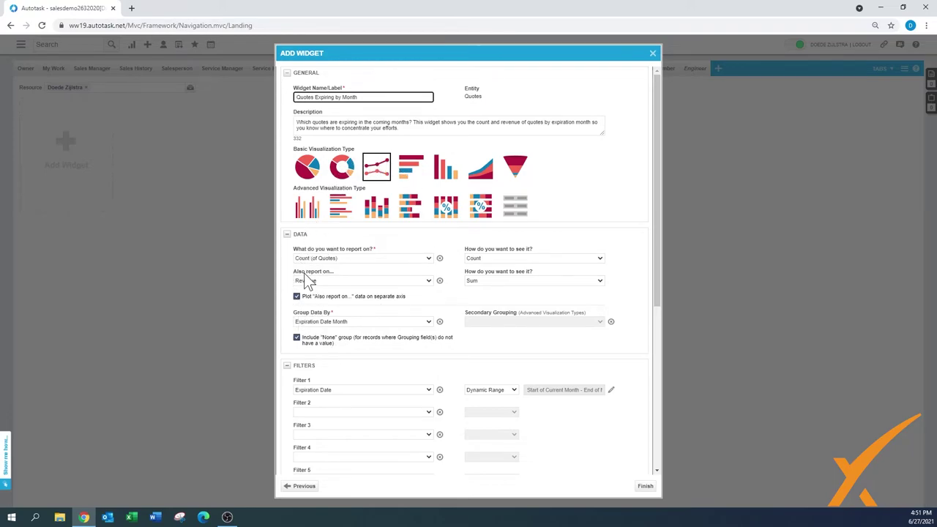
# Collapse the Data, Filters, Options and Layout/Size sections and finish adding the widget.
pyautogui.click(286, 234)
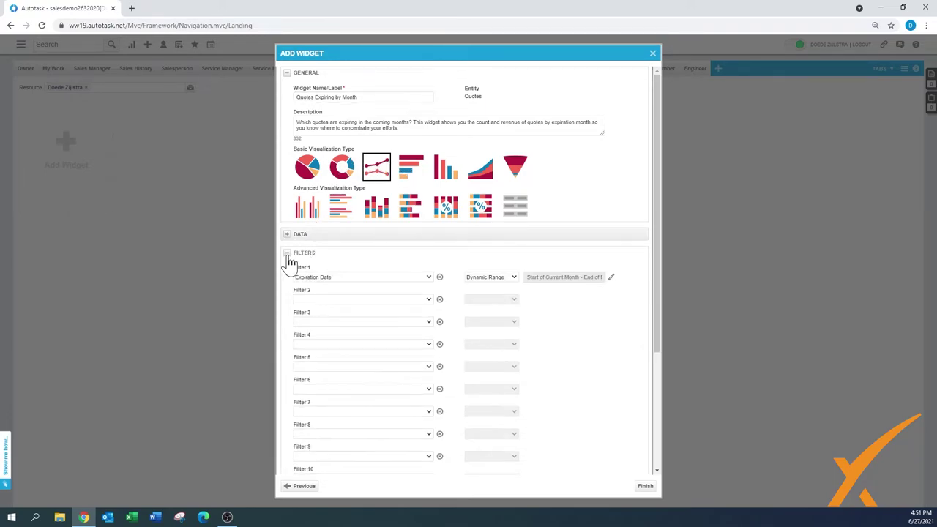
pyautogui.click(287, 253)
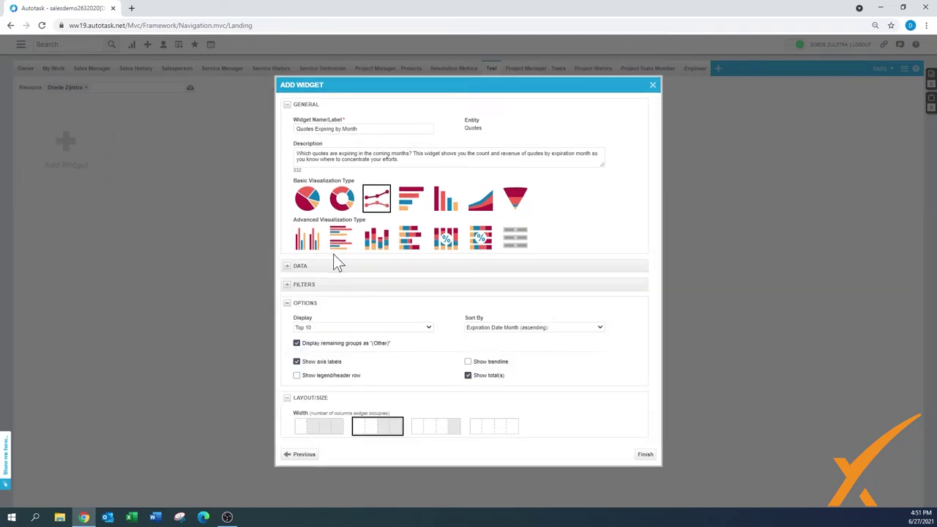
pyautogui.click(287, 304)
pyautogui.click(287, 361)
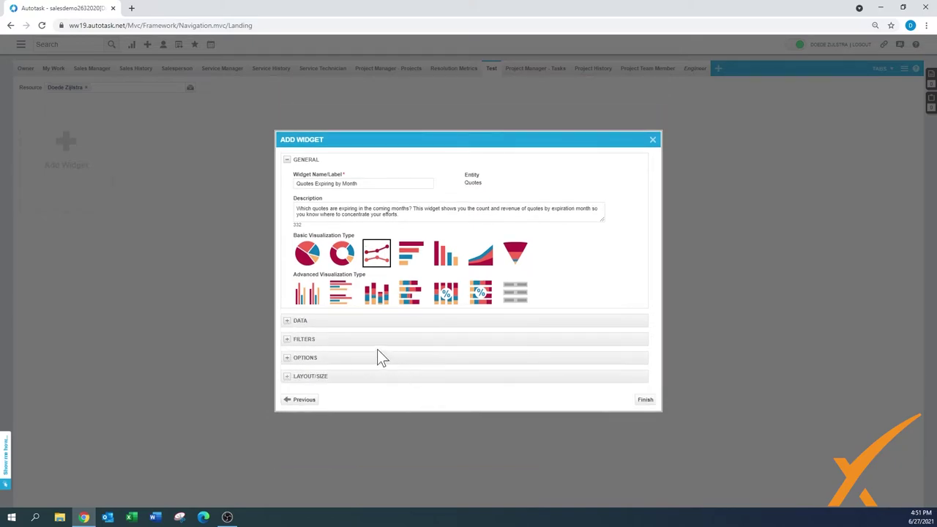
pyautogui.click(643, 400)
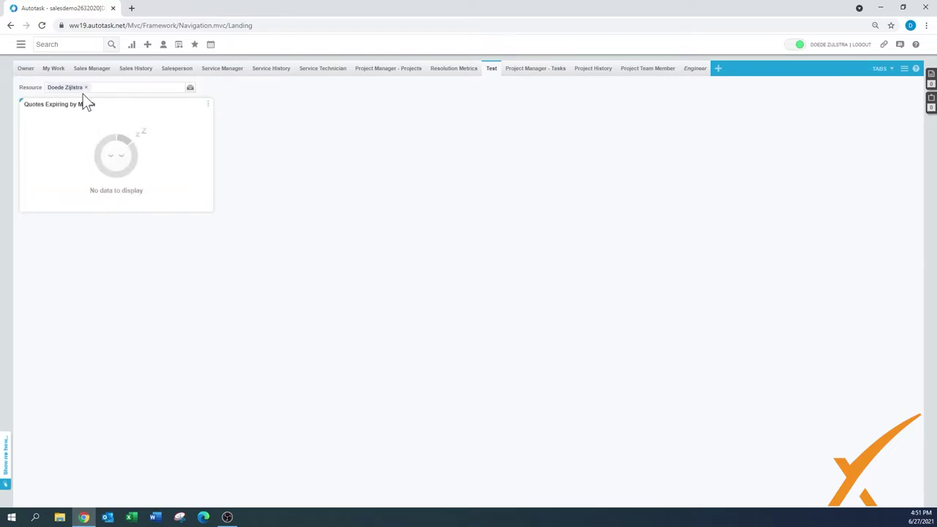
# Clear the resource from the Test tab's filter and refresh the widget.
pyautogui.click(86, 88)
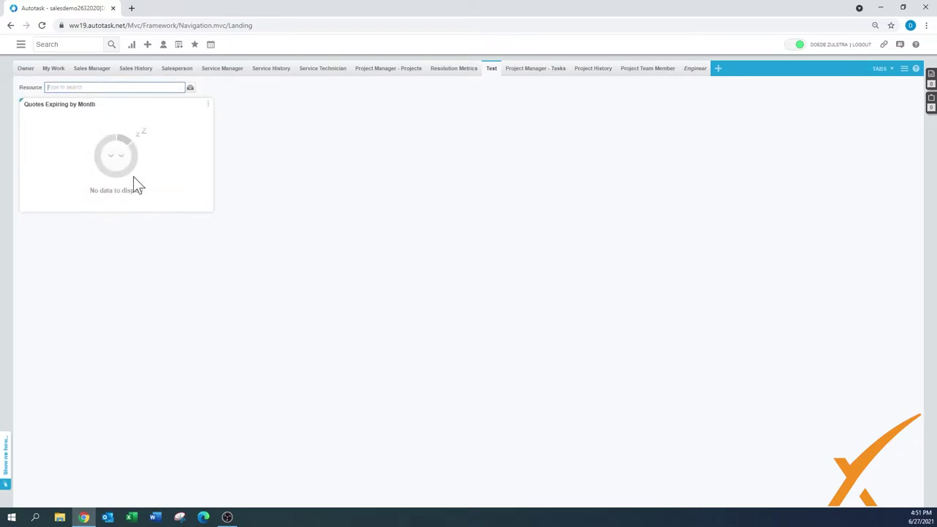
pyautogui.click(209, 105)
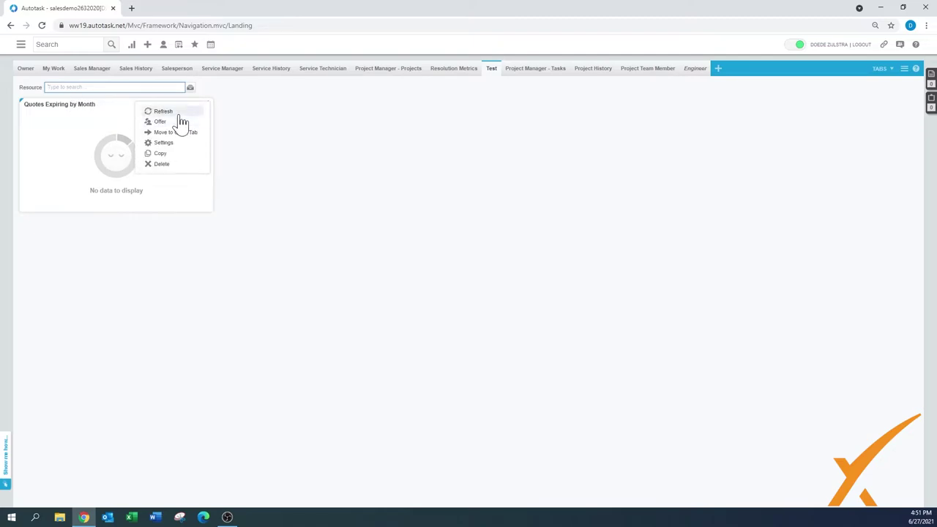
pyautogui.click(179, 112)
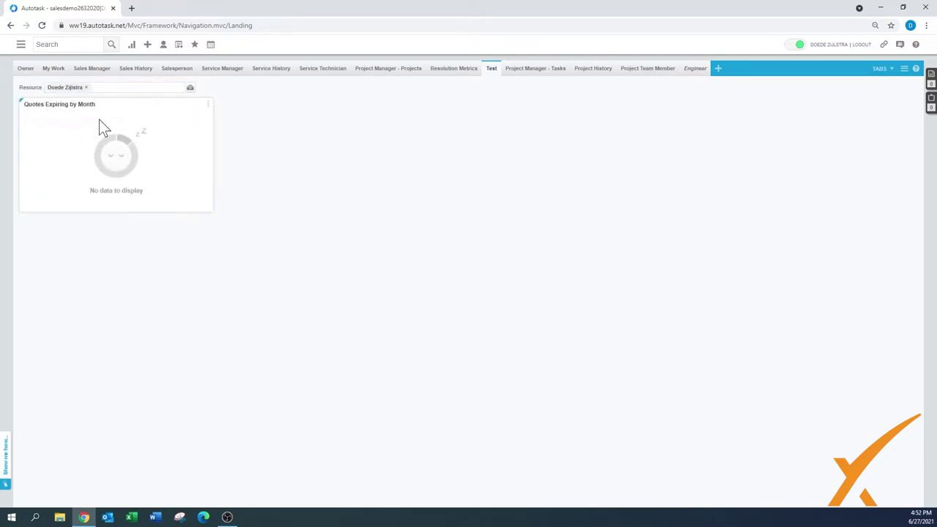
# Remove the Expiration Date filter from the widget's settings and save.
pyautogui.click(208, 106)
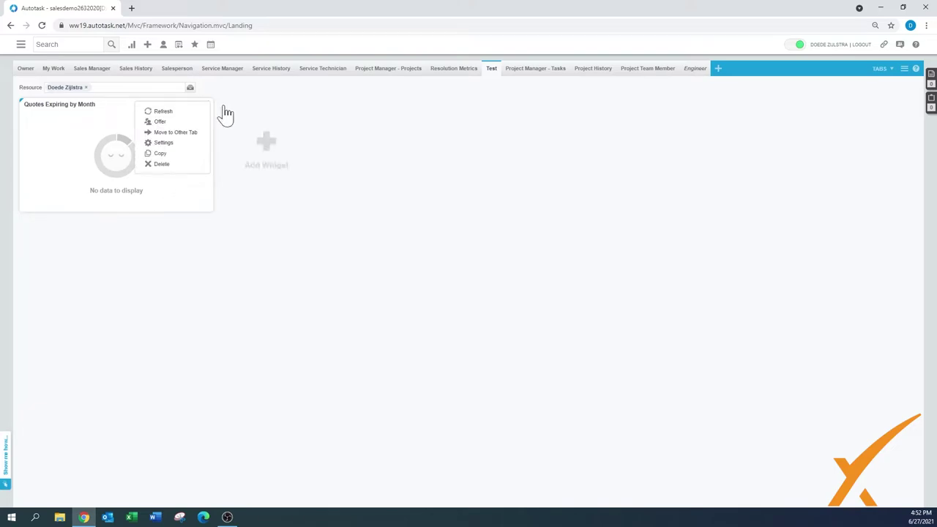
pyautogui.click(167, 144)
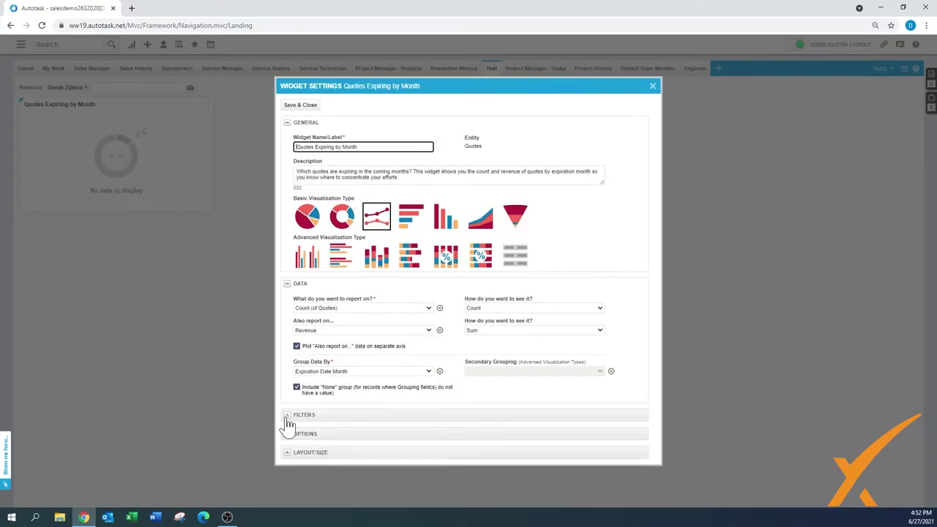
pyautogui.click(287, 417)
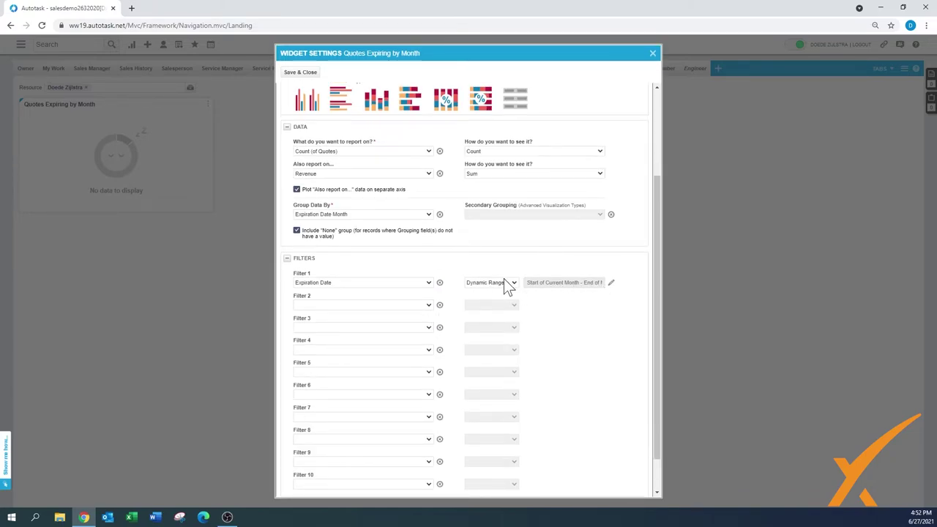
pyautogui.click(440, 284)
pyautogui.click(302, 76)
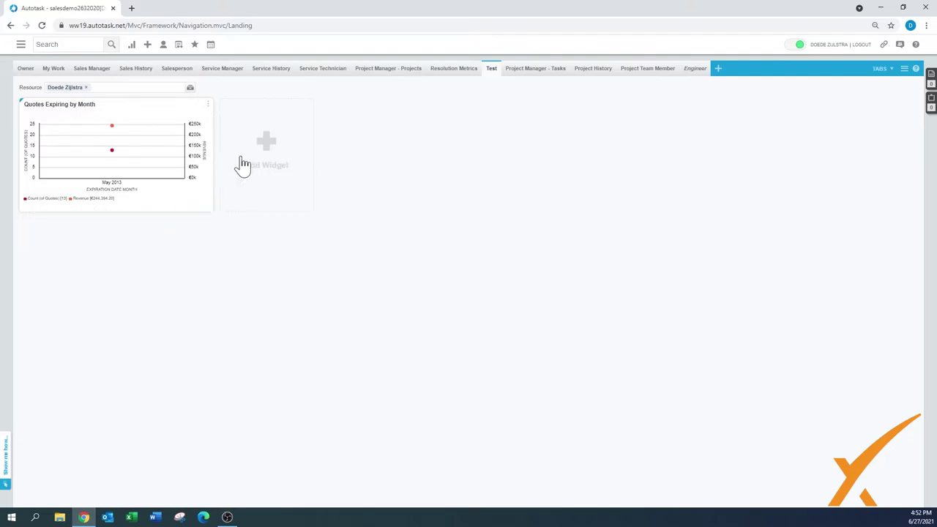
pyautogui.click(208, 104)
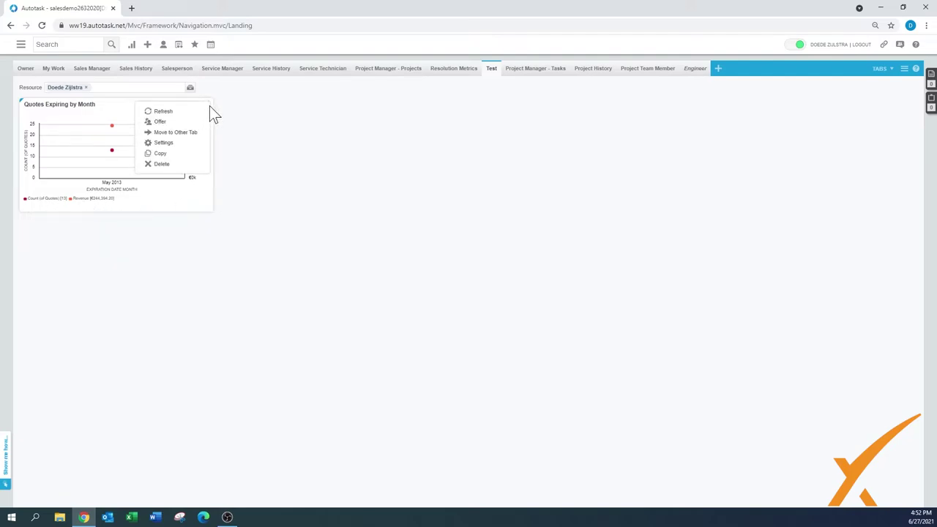
# Change the Quotes Expiring by Month visualization to a horizontal bar chart and save.
pyautogui.click(172, 146)
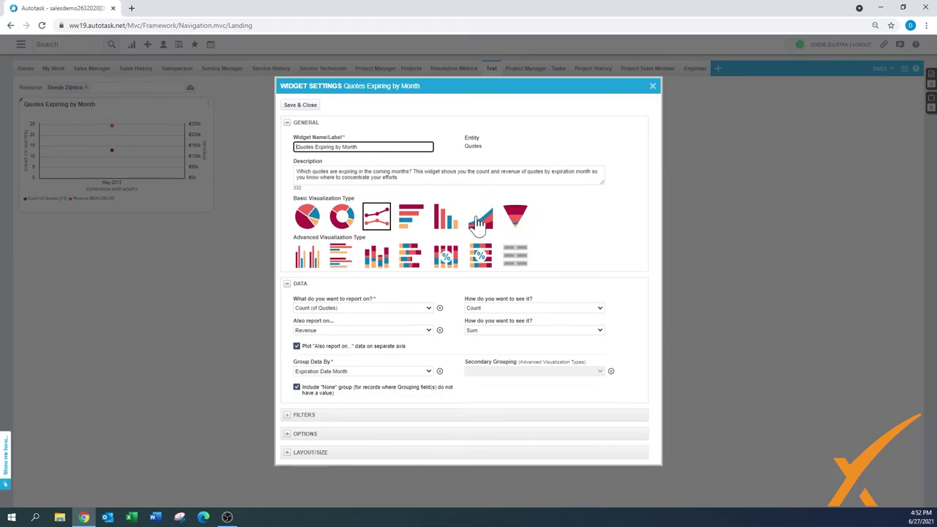
pyautogui.click(414, 220)
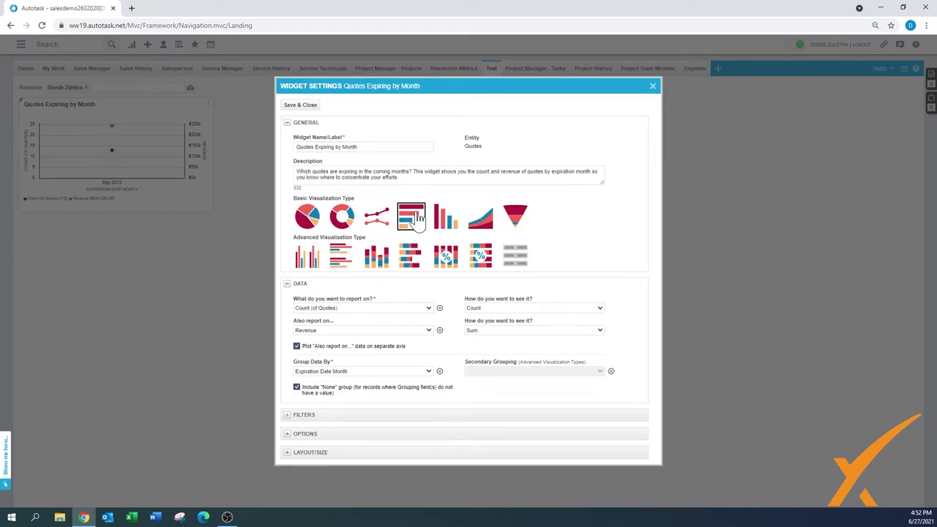
pyautogui.click(303, 106)
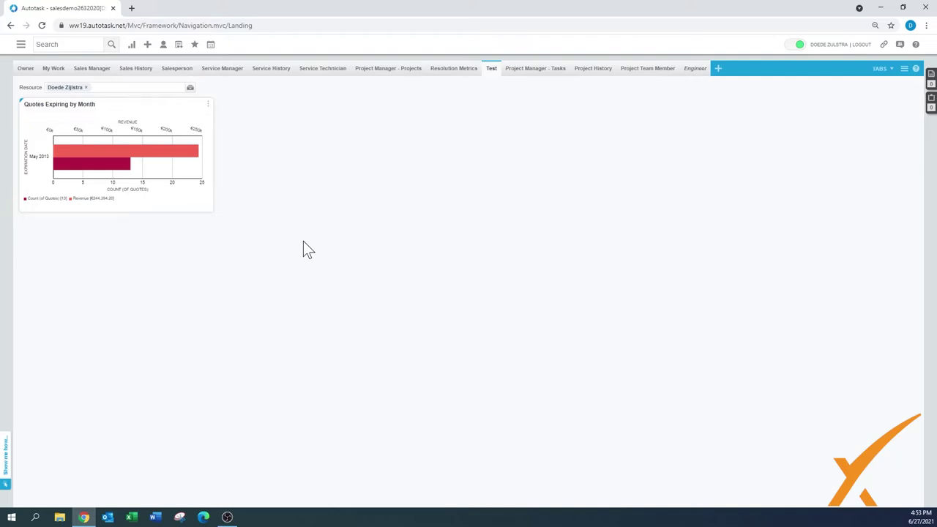
# In the quotes widget's settings, set Filter 1's field to Payment Type.
pyautogui.moveTo(296, 178)
pyautogui.click(209, 105)
pyautogui.click(181, 141)
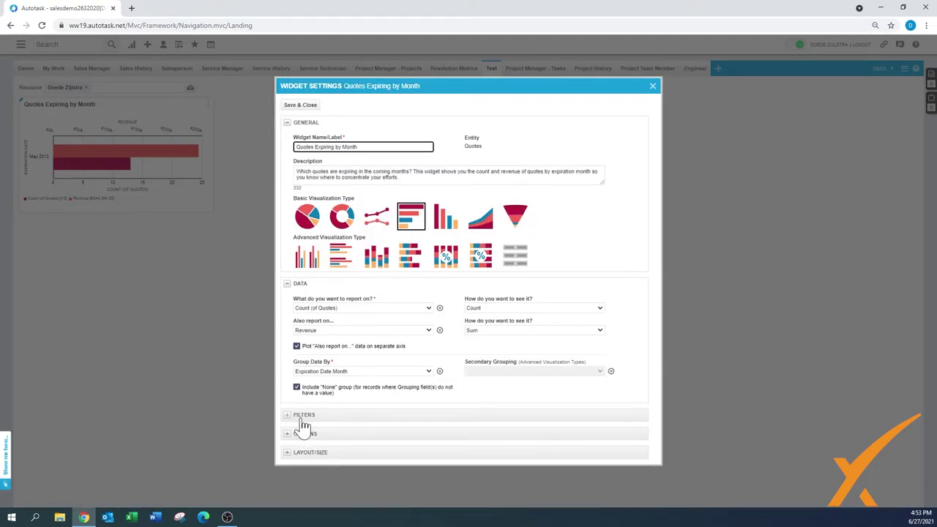
pyautogui.click(303, 419)
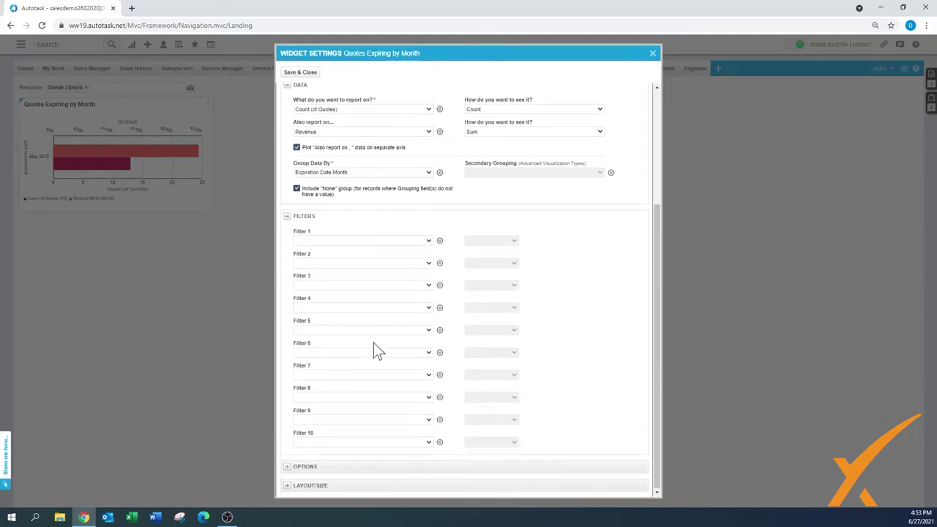
pyautogui.click(428, 241)
pyautogui.scroll(-2, 432, 323)
pyautogui.moveTo(434, 326); pyautogui.dragTo(423, 439)
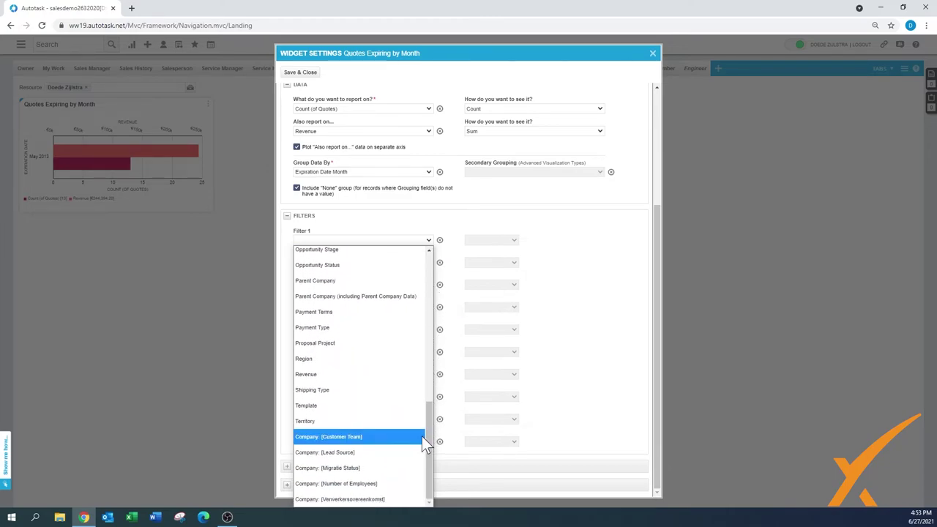
pyautogui.click(317, 328)
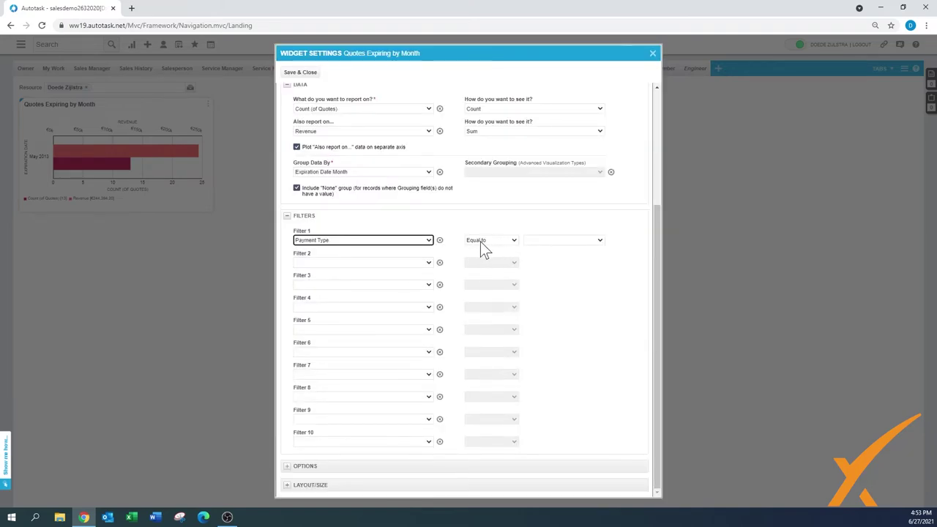
# Set the filter to In list with Check and Company Check selected, and save.
pyautogui.click(485, 241)
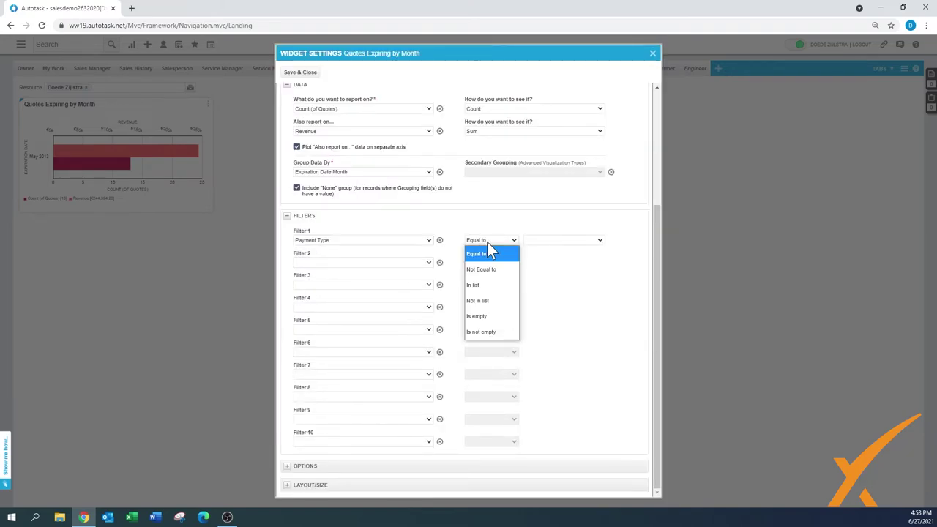
pyautogui.click(486, 285)
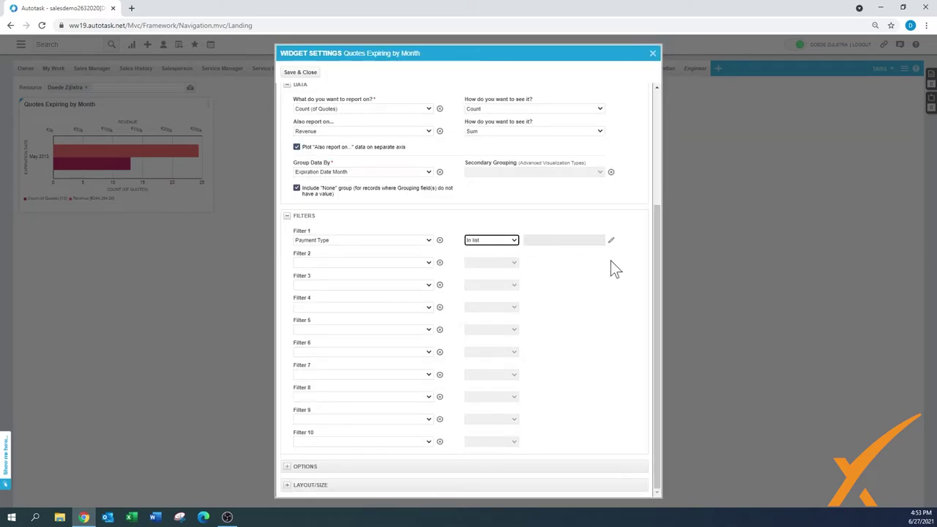
pyautogui.click(611, 241)
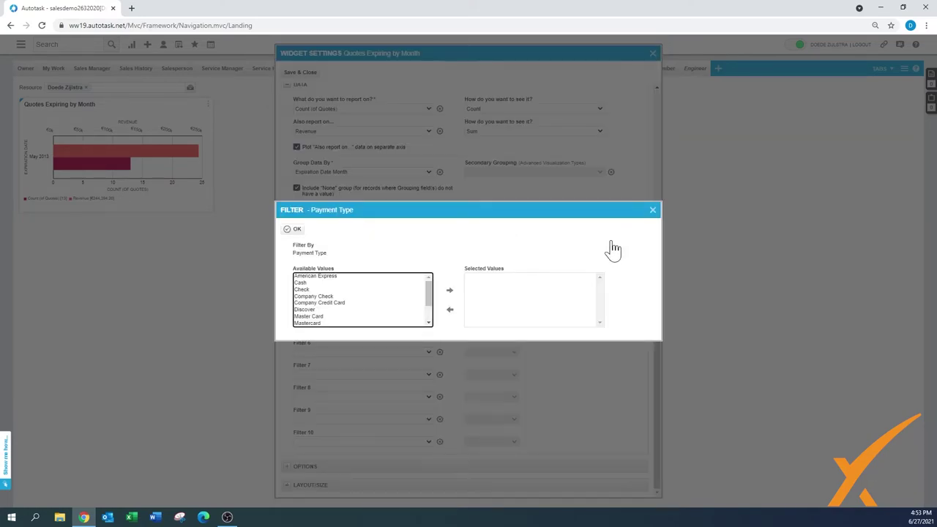
pyautogui.moveTo(431, 306); pyautogui.dragTo(430, 284)
pyautogui.doubleClick(316, 290)
pyautogui.doubleClick(315, 290)
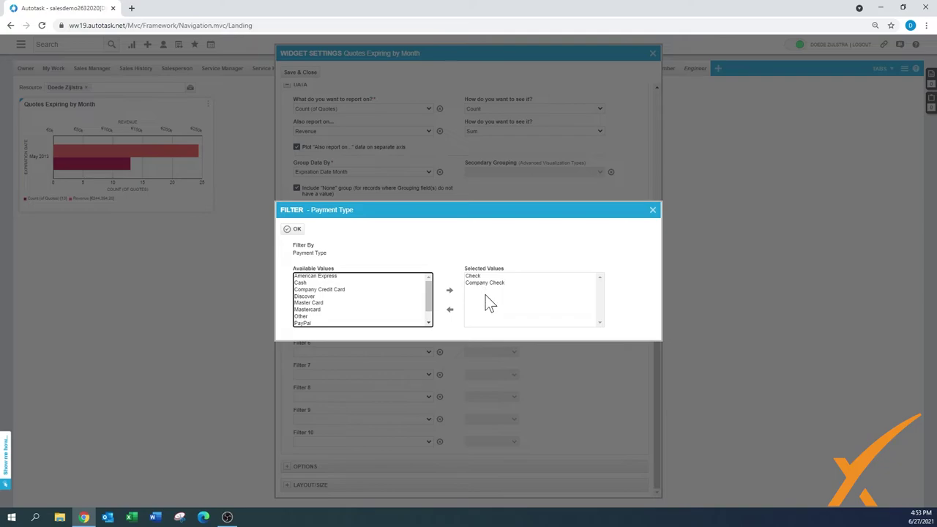
pyautogui.click(293, 230)
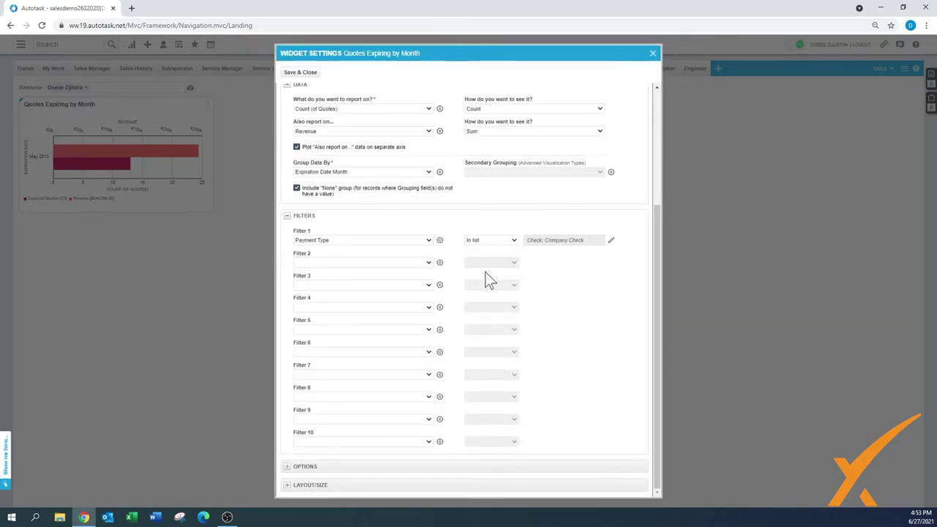
pyautogui.click(301, 73)
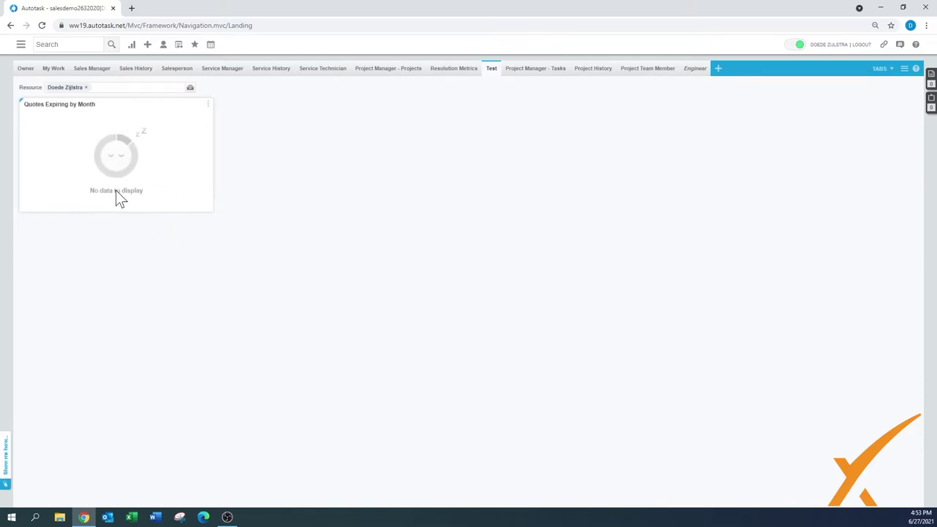
# Clear the Payment Type filter from Filter 1 and save the quotes widget.
pyautogui.click(208, 105)
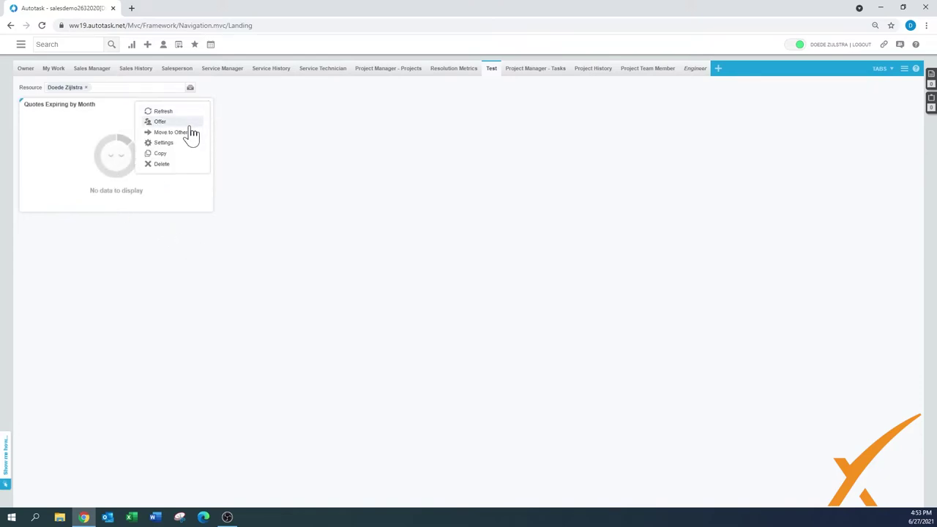
pyautogui.click(164, 143)
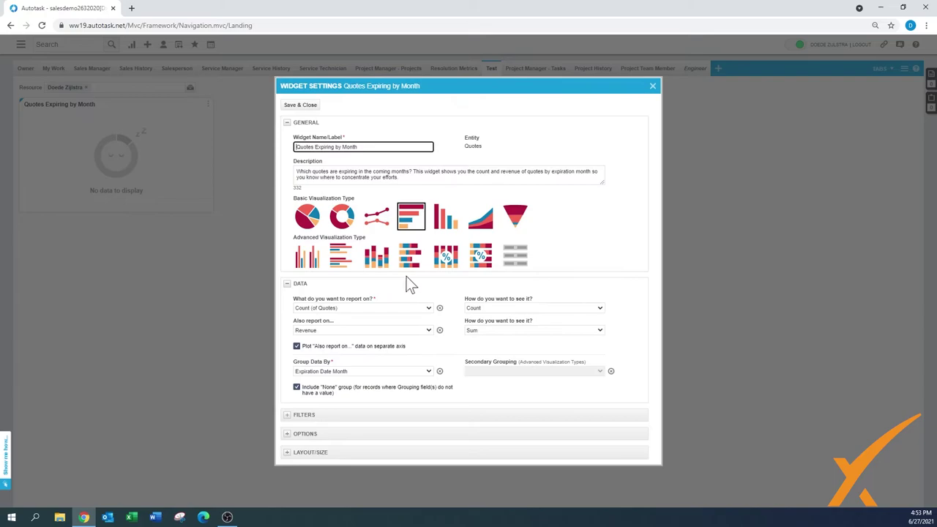
pyautogui.click(288, 415)
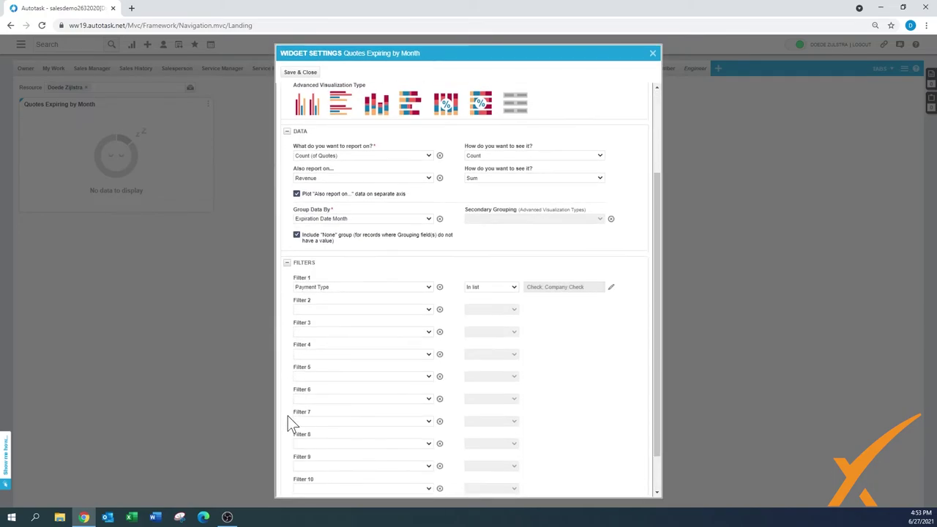
pyautogui.click(439, 284)
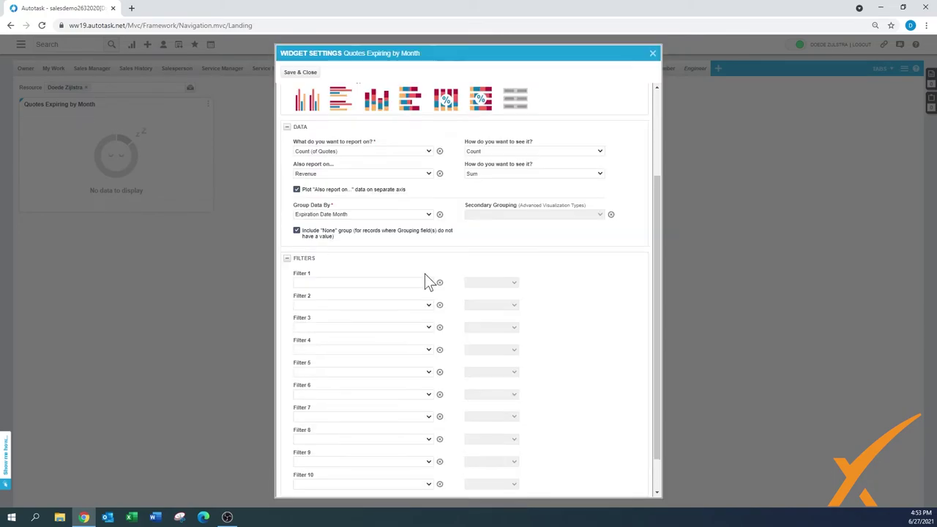
pyautogui.click(307, 74)
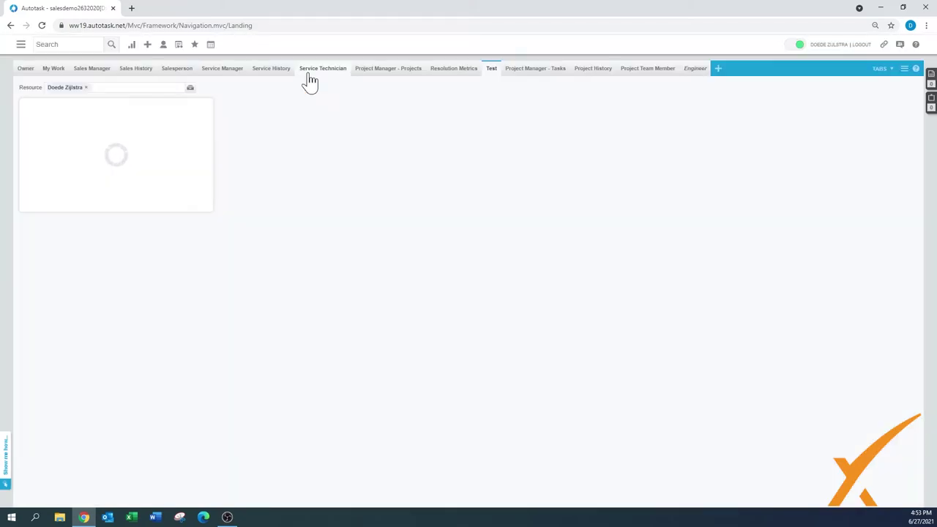
pyautogui.click(208, 105)
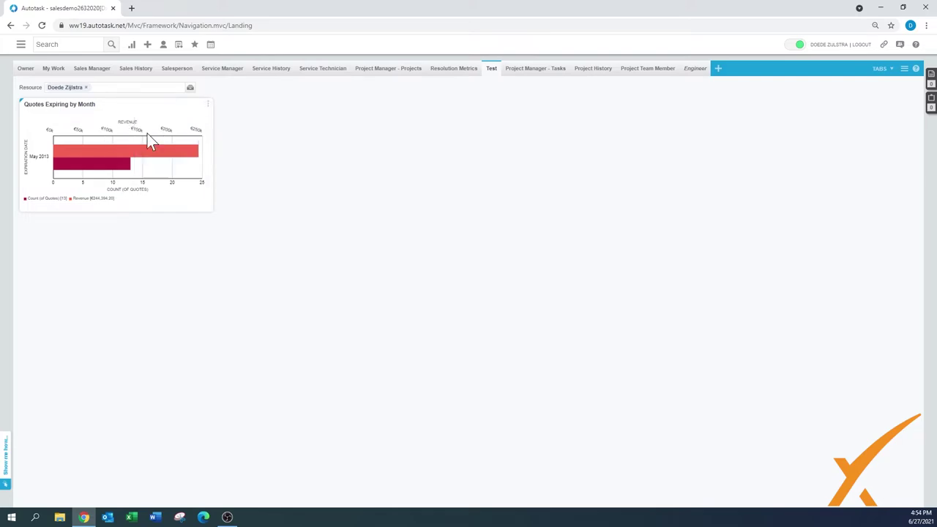
pyautogui.click(209, 107)
# Offer the quotes widget and select one resource as the Offer To recipient.
pyautogui.click(158, 121)
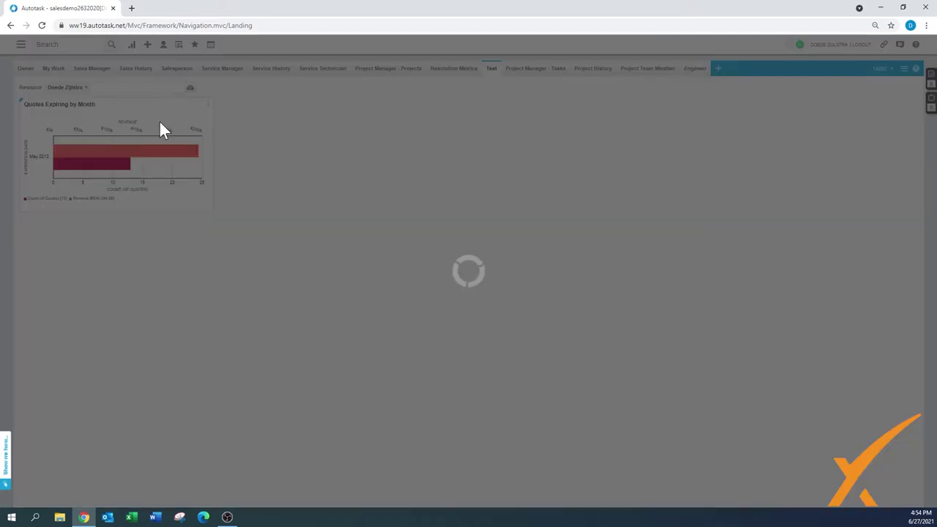
pyautogui.click(513, 276)
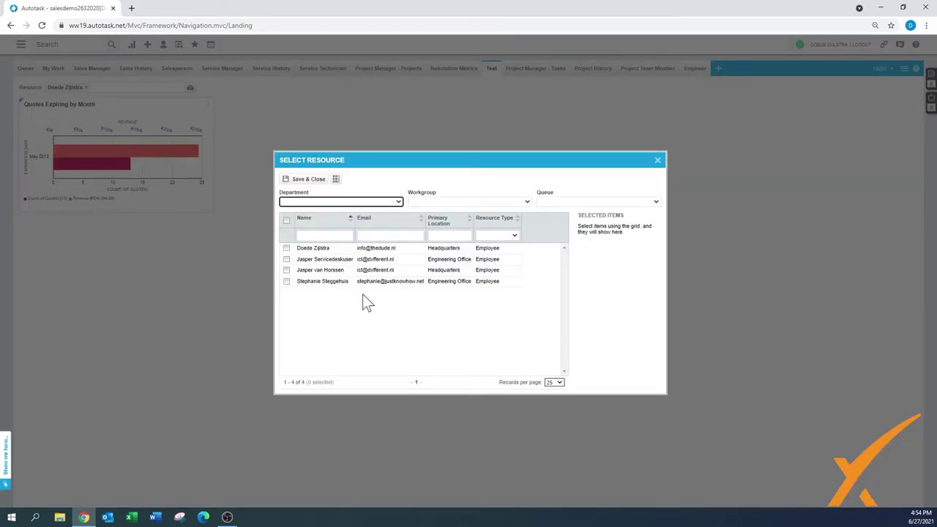
pyautogui.click(286, 270)
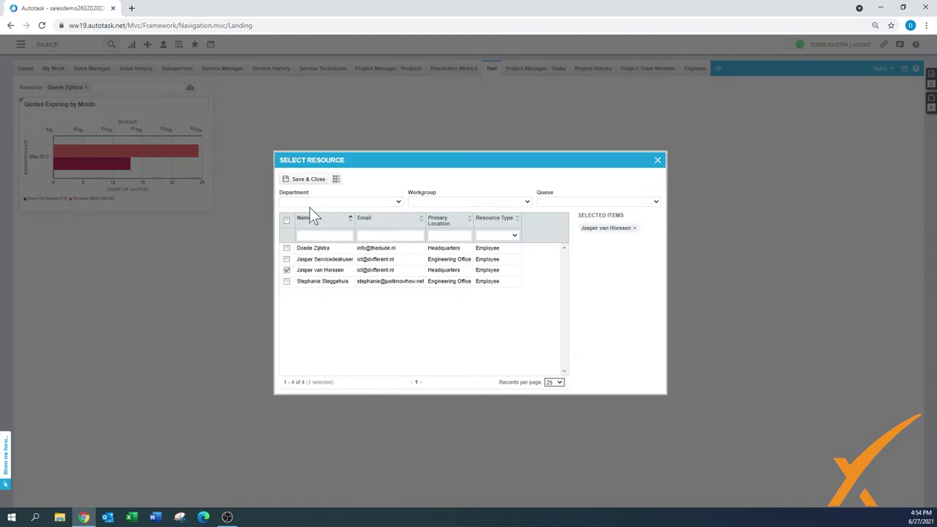
# Cancel the widget offer and the Move to Other Tab dialog, keeping the widget on Test.
pyautogui.click(657, 161)
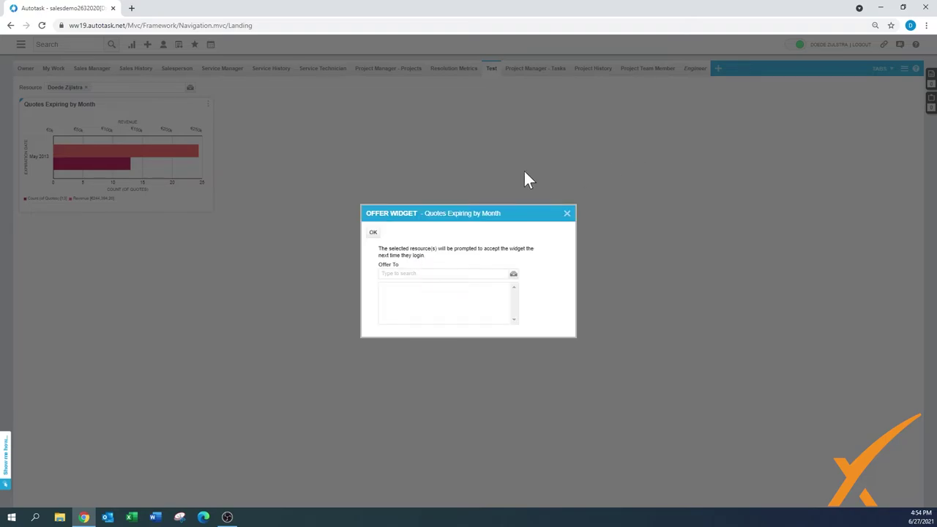
pyautogui.click(567, 213)
pyautogui.click(210, 104)
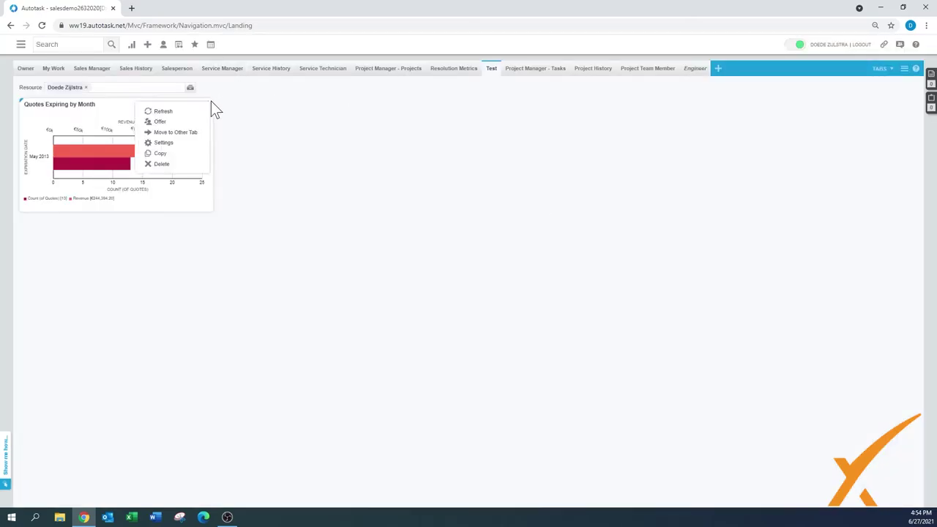
pyautogui.click(183, 132)
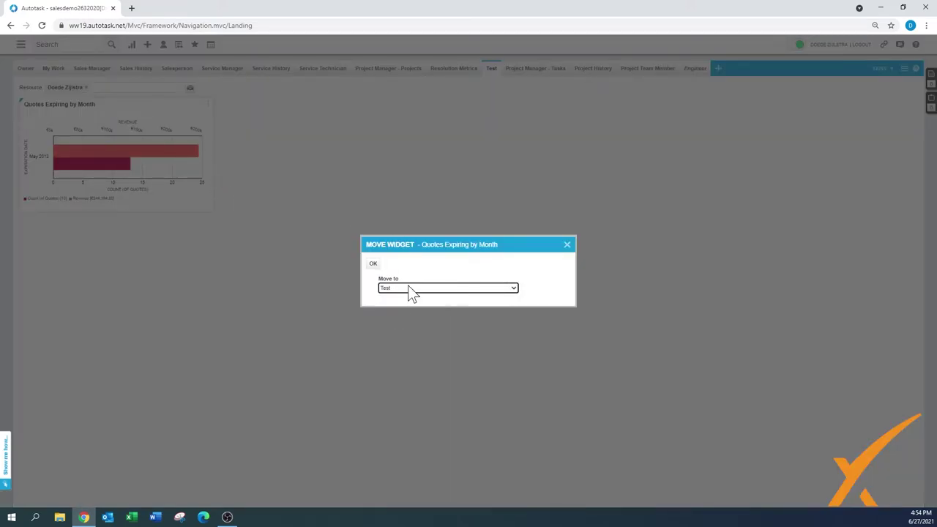
pyautogui.click(409, 287)
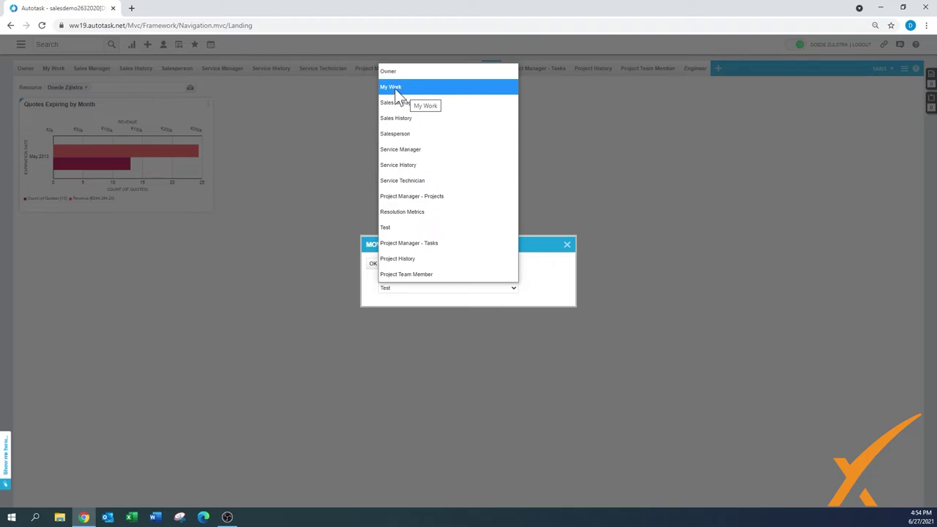
pyautogui.click(579, 215)
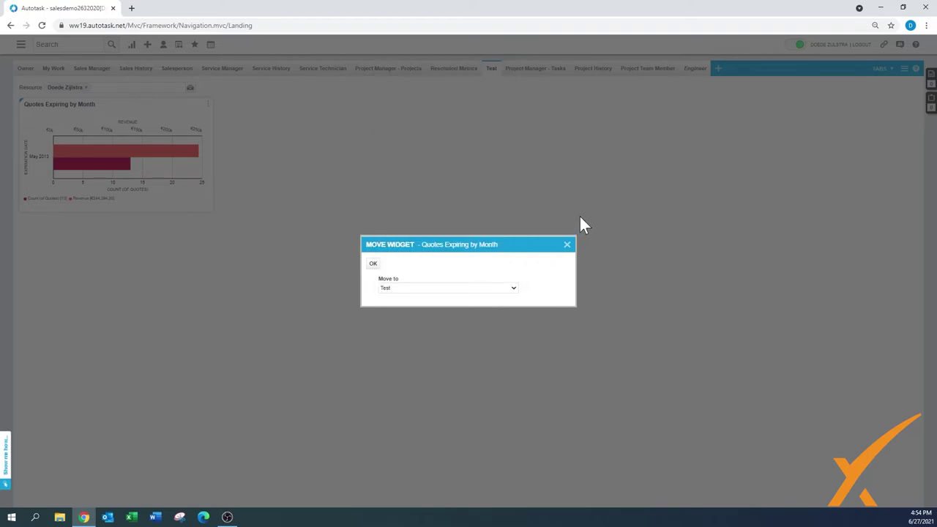
pyautogui.click(567, 244)
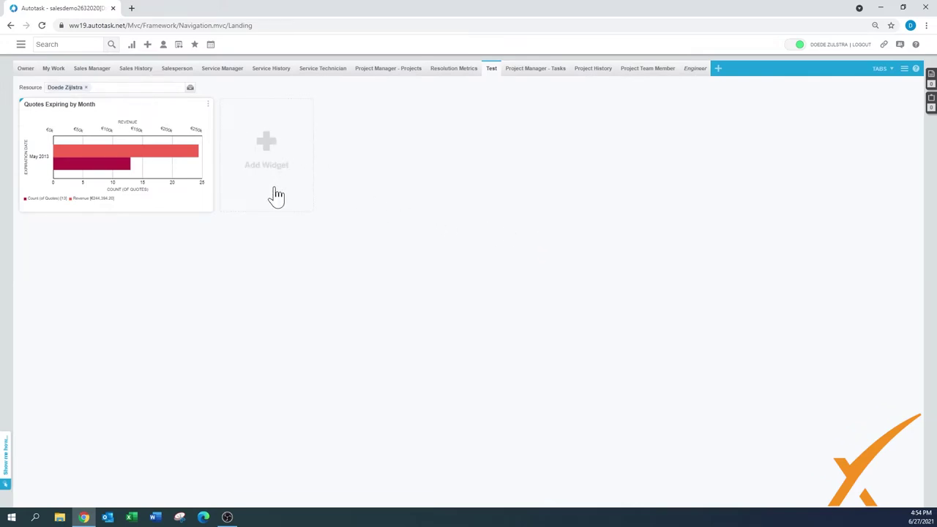
# On the Salesperson dashboard, drag My Recently Closed Opportunities into the top row.
pyautogui.moveTo(270, 147)
pyautogui.click(178, 74)
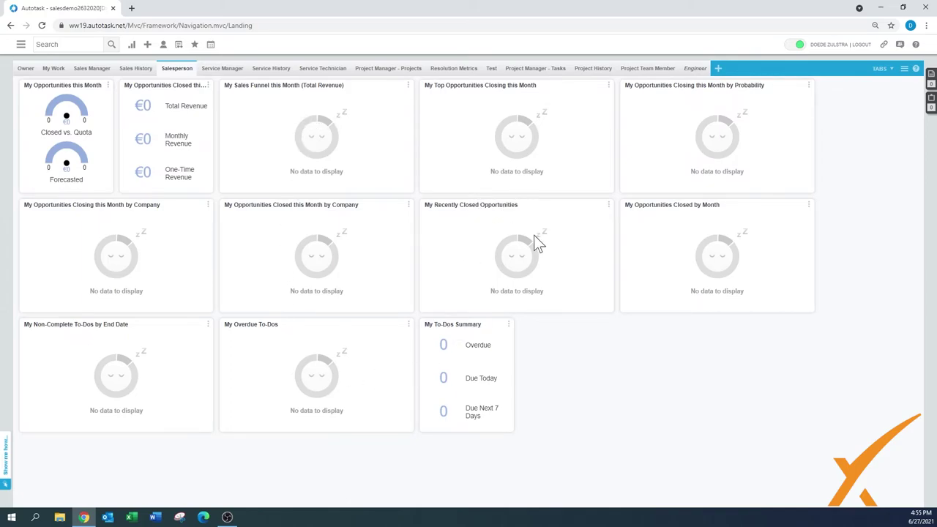
pyautogui.moveTo(525, 209); pyautogui.dragTo(719, 81)
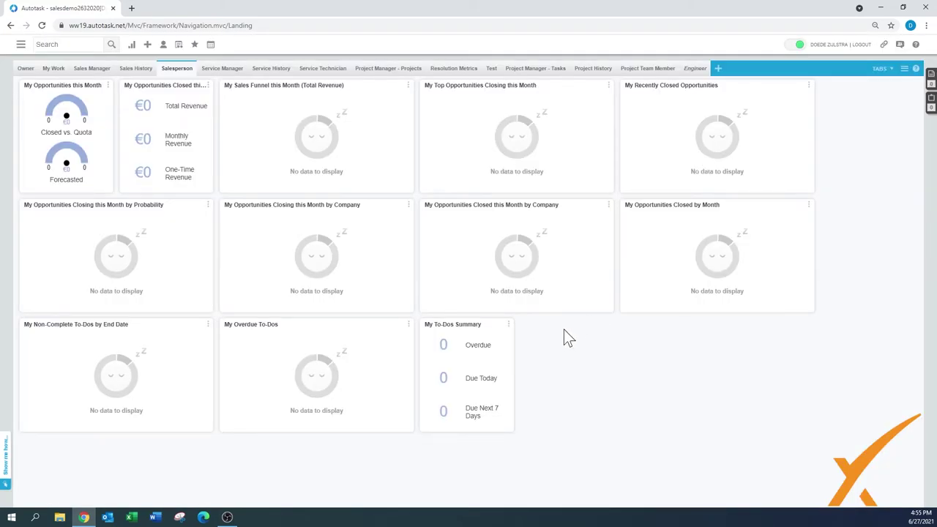
pyautogui.click(509, 325)
pyautogui.click(208, 85)
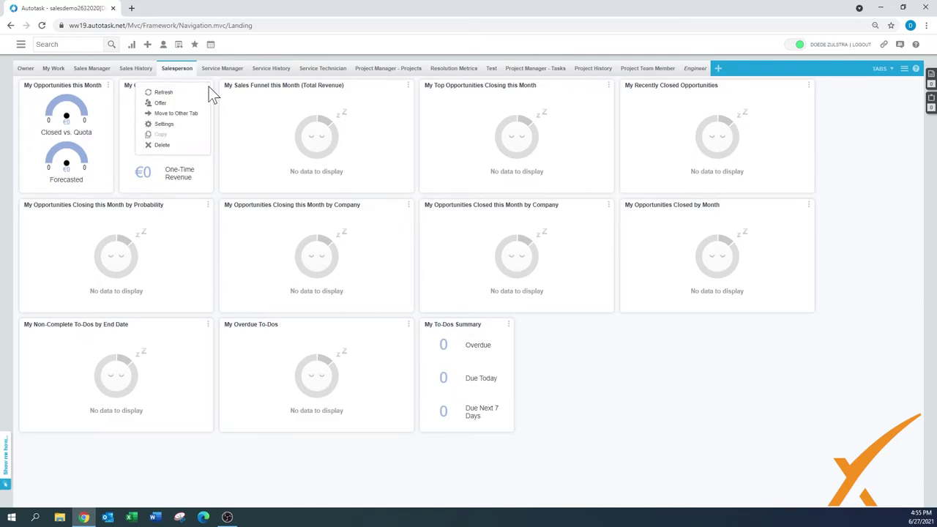
# Move the My To-Dos Summary widget from Salesperson to the Test tab.
pyautogui.click(183, 111)
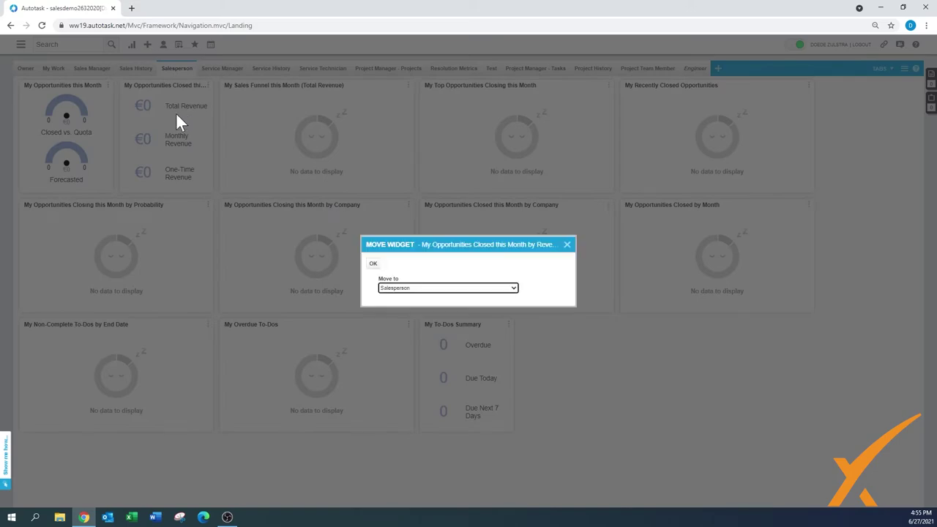
pyautogui.click(567, 246)
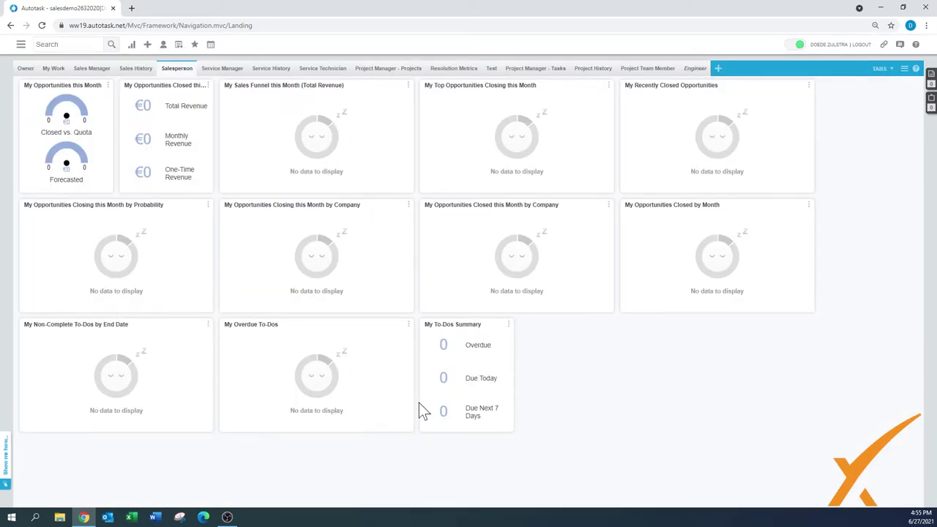
pyautogui.click(508, 324)
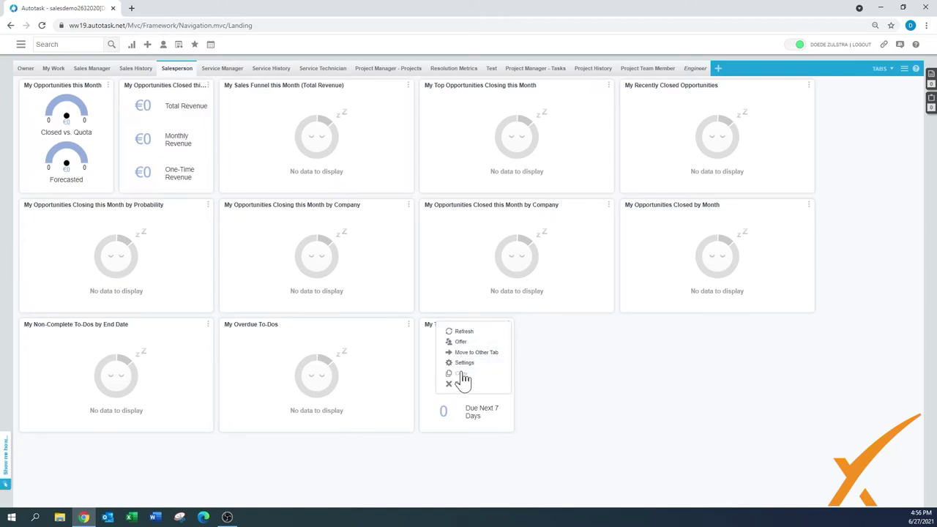
pyautogui.moveTo(462, 383)
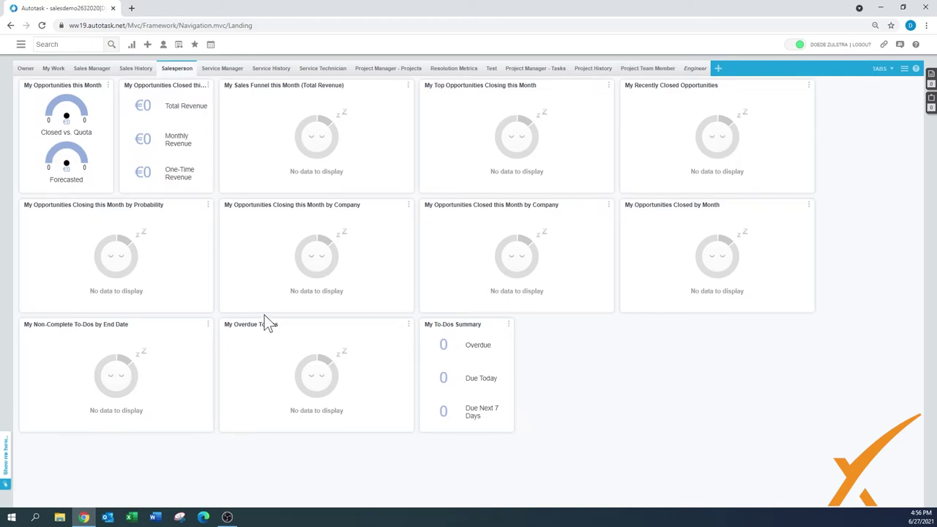
pyautogui.click(508, 325)
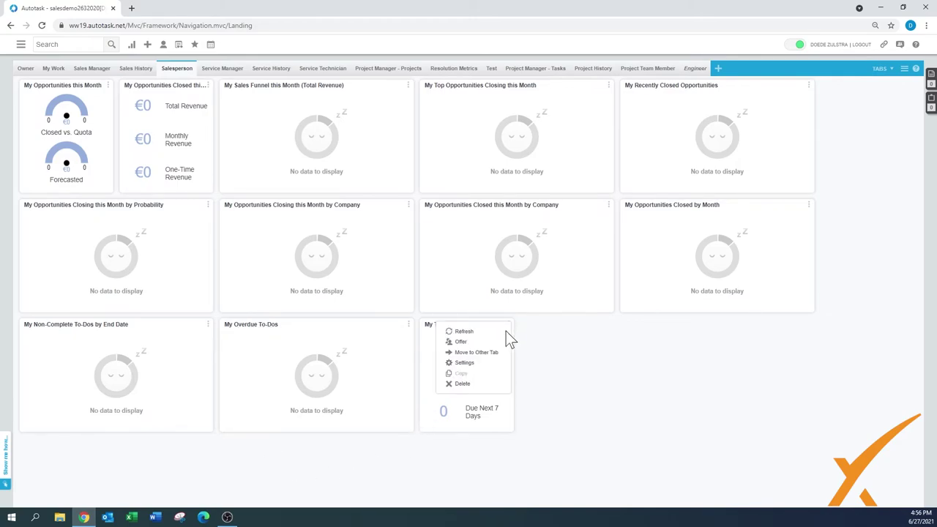
pyautogui.click(510, 325)
pyautogui.click(473, 354)
pyautogui.click(412, 290)
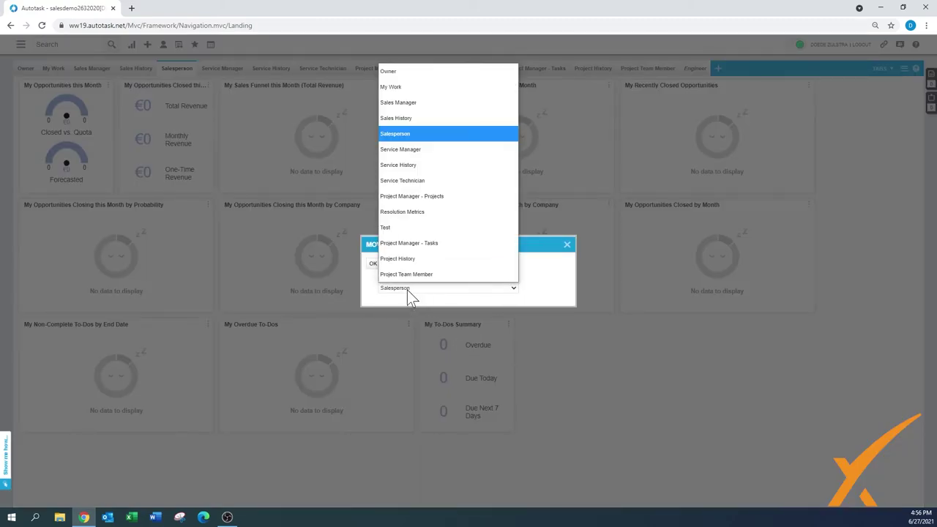
pyautogui.click(396, 233)
pyautogui.click(372, 263)
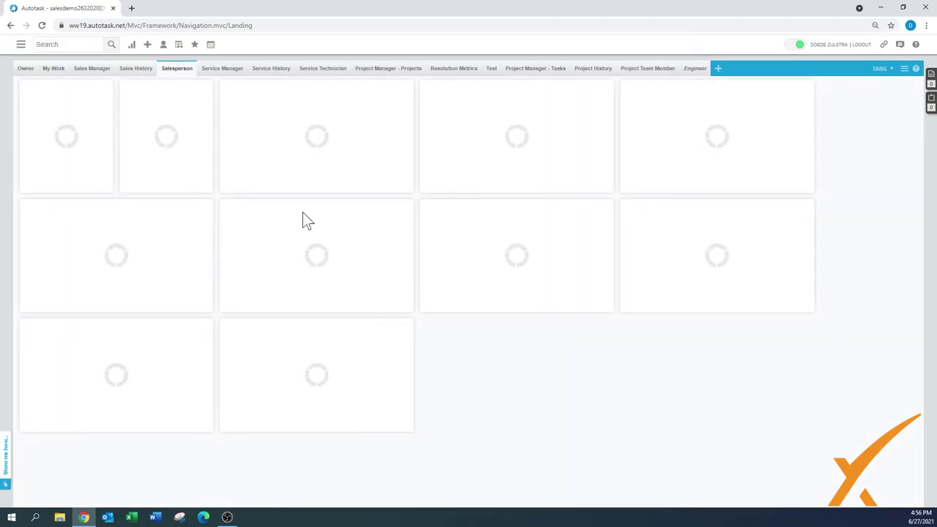
# On the Test tab, copy My To-Dos Summary as 'My To-Dos Summary - Copy'.
pyautogui.click(494, 73)
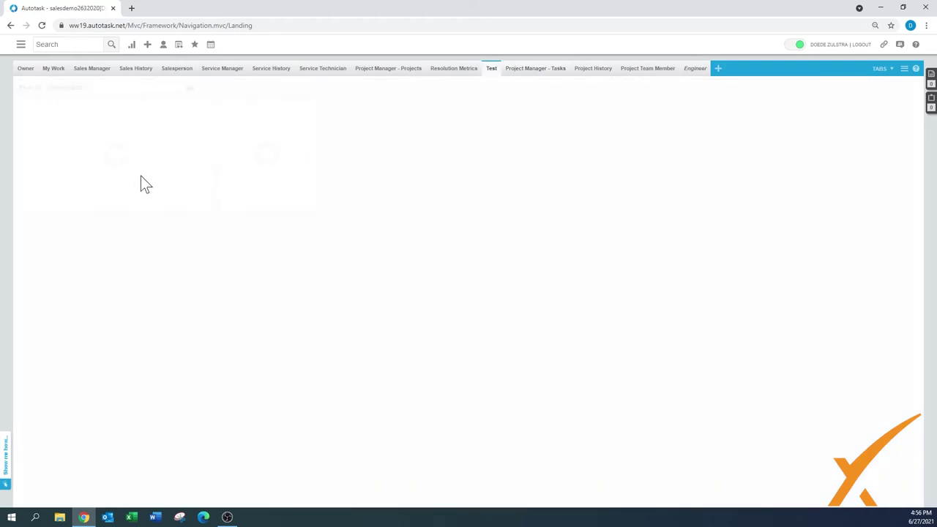
pyautogui.click(309, 104)
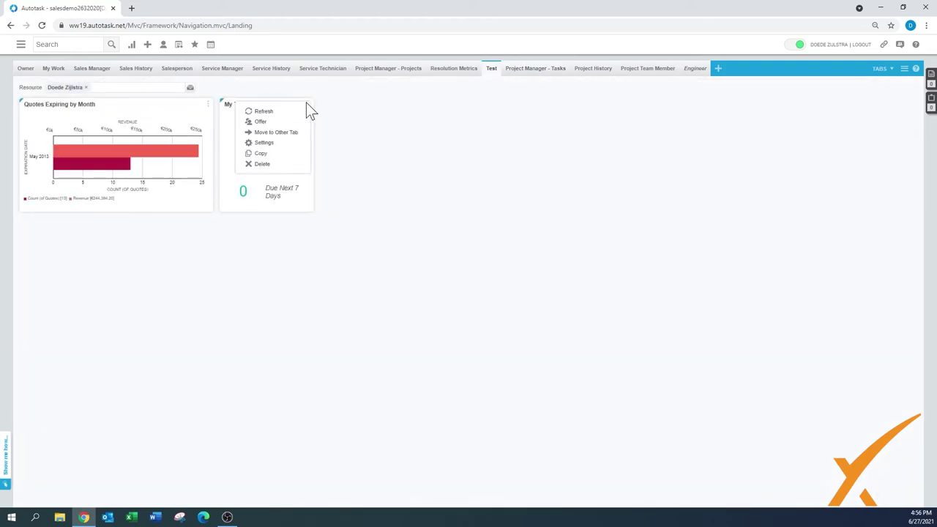
pyautogui.click(261, 155)
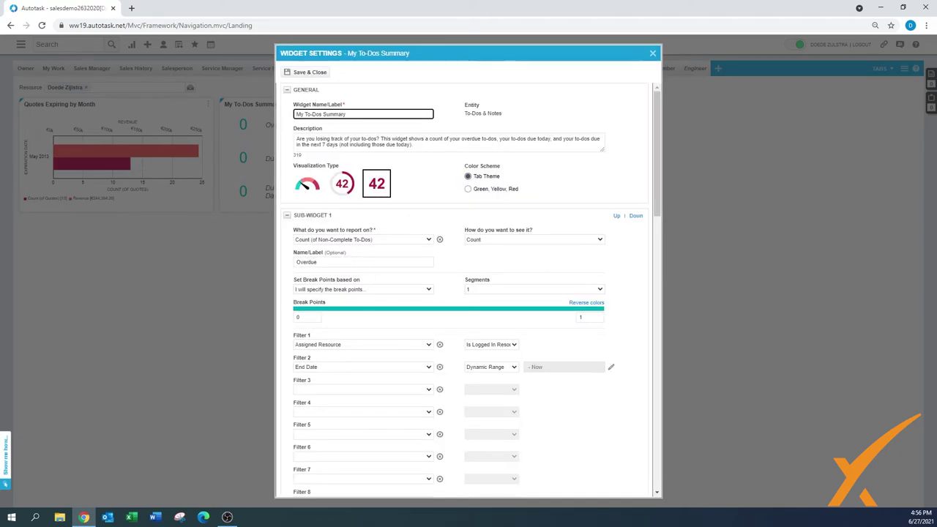
pyautogui.write('- Copy')
pyautogui.click(300, 76)
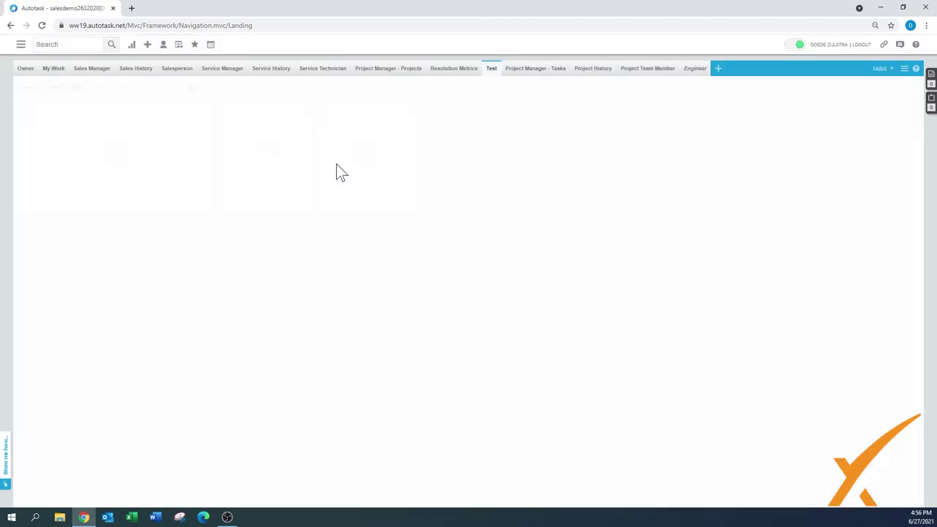
pyautogui.click(307, 104)
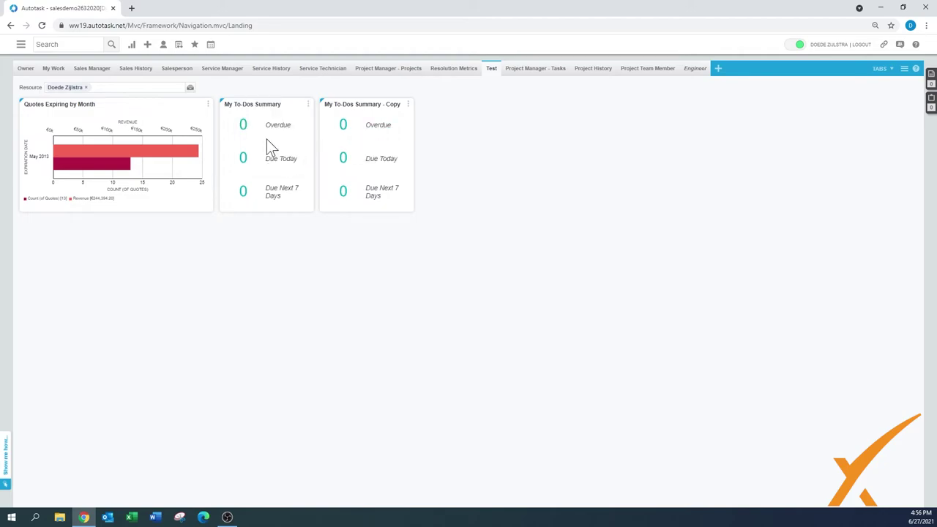
pyautogui.click(308, 105)
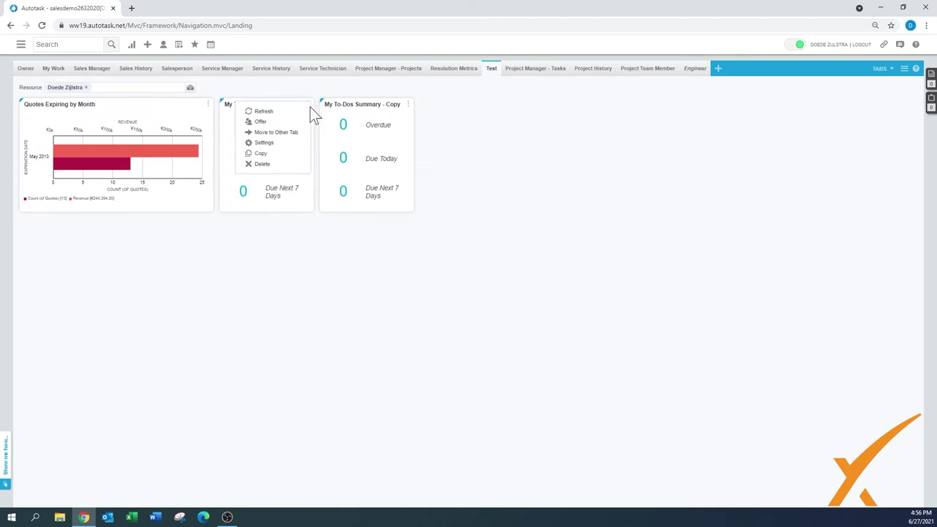
# Move the original My To-Dos Summary widget back to the Salesperson tab.
pyautogui.click(275, 132)
pyautogui.click(415, 289)
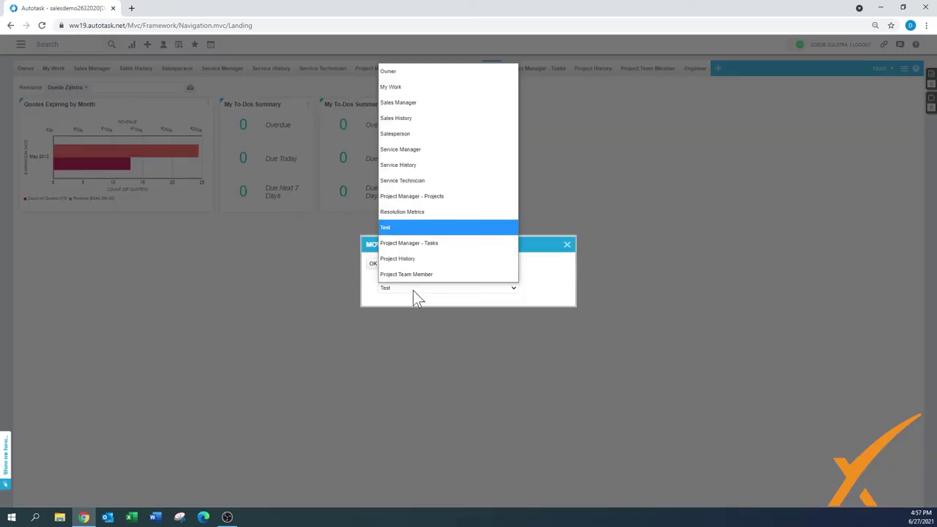
pyautogui.click(412, 134)
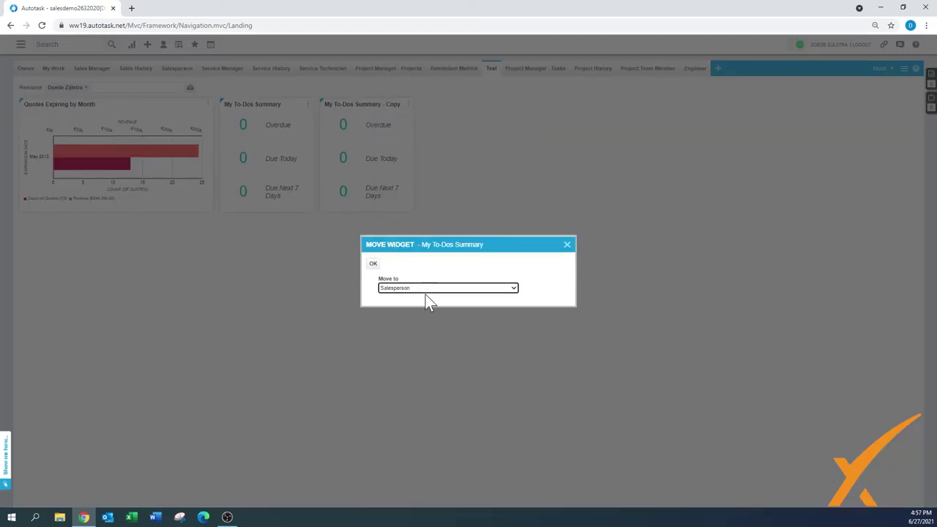
pyautogui.click(373, 264)
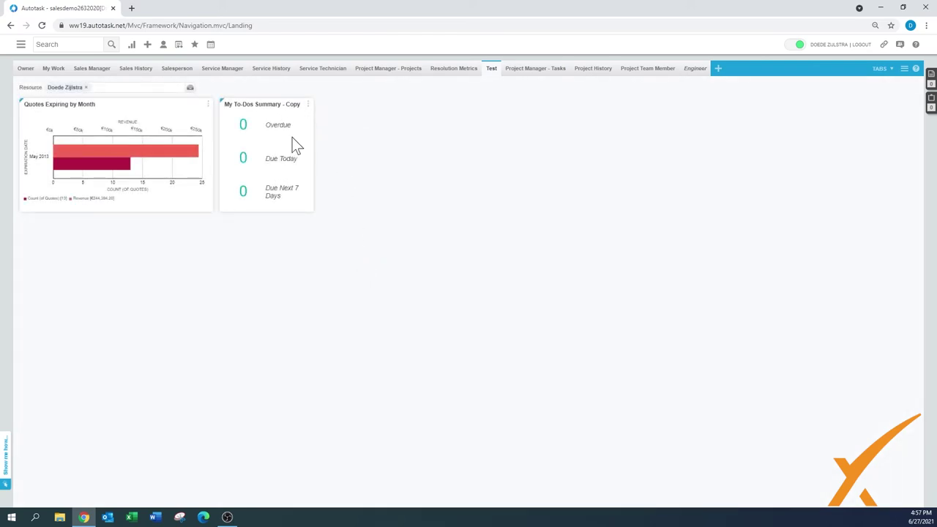
# Review the copied widget's settings and close them without changes.
pyautogui.click(309, 104)
pyautogui.click(283, 152)
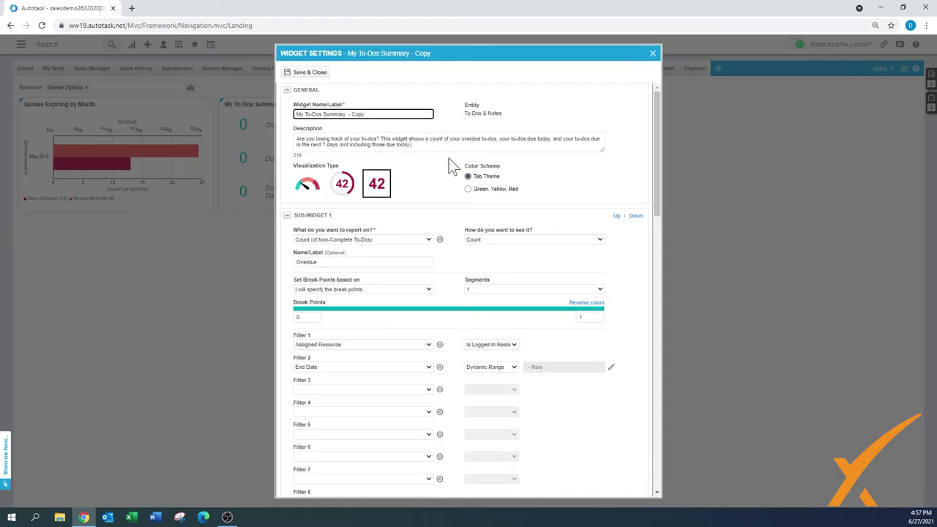
pyautogui.click(652, 54)
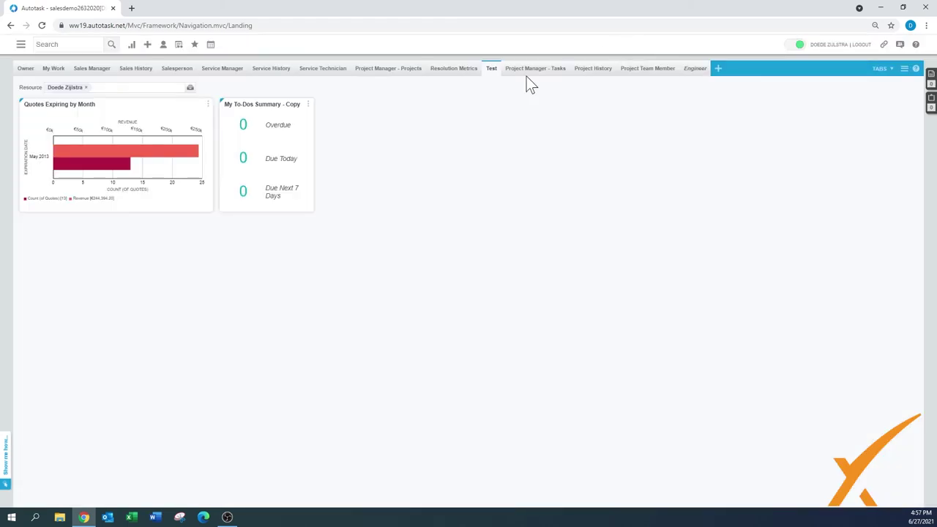
pyautogui.click(308, 104)
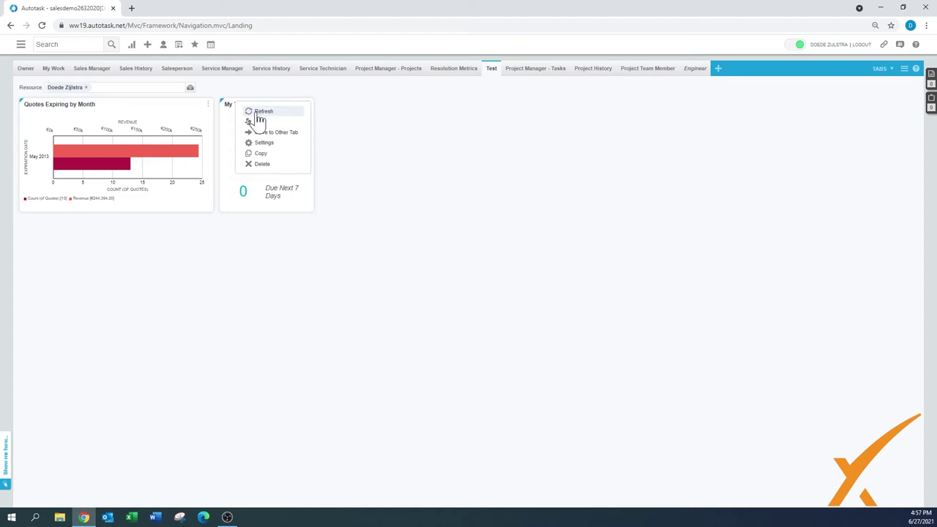
pyautogui.click(711, 158)
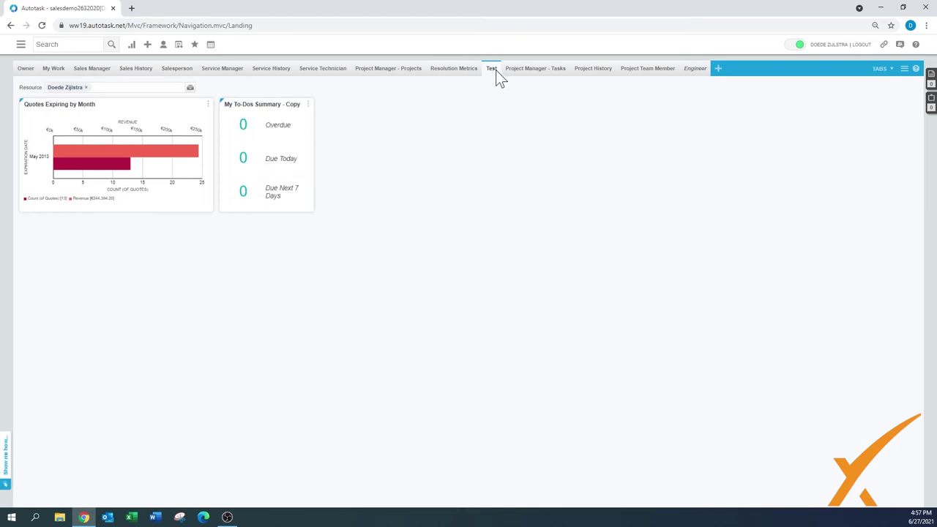
pyautogui.click(898, 71)
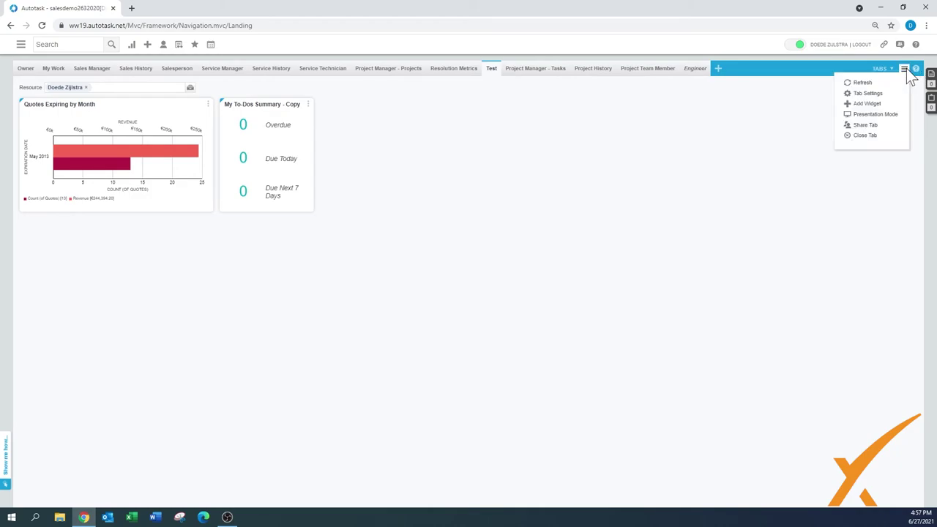
# Set the Test tab's theme from Summer to Aloha in Tab Settings and save.
pyautogui.click(868, 95)
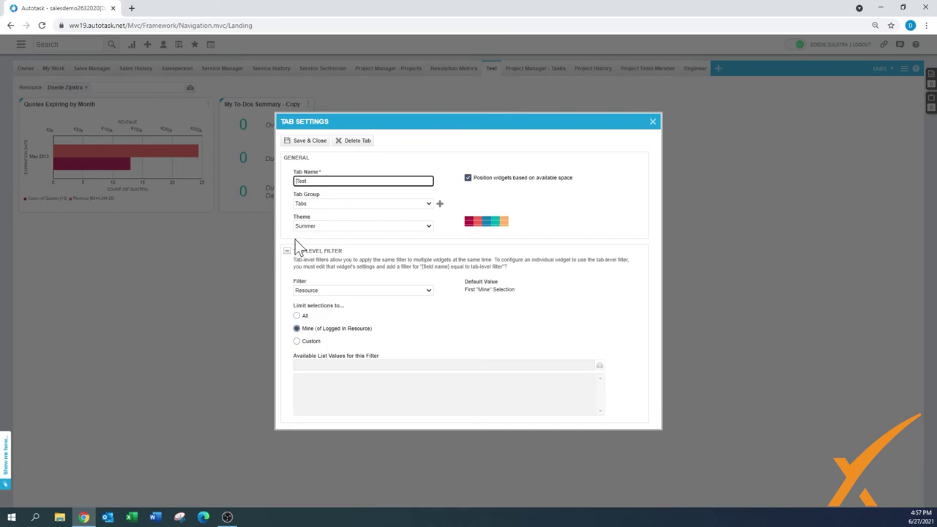
pyautogui.click(313, 232)
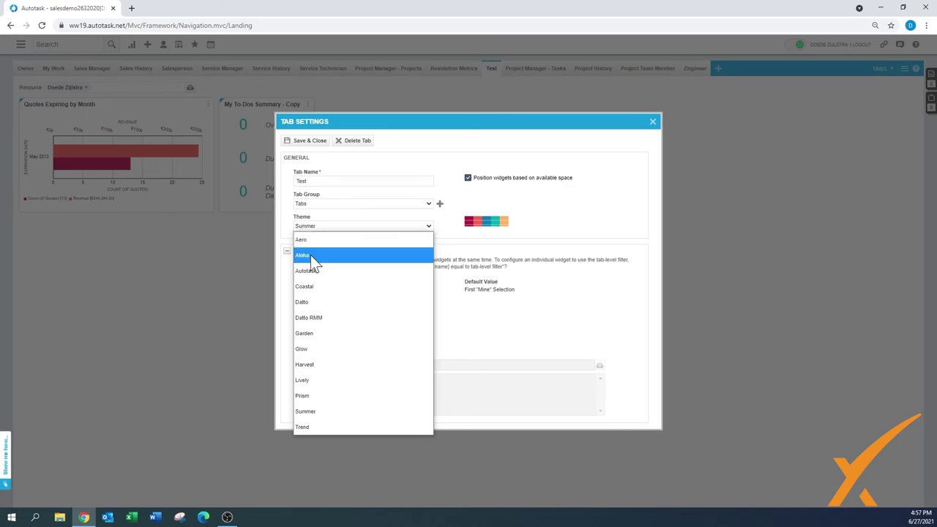
pyautogui.click(311, 255)
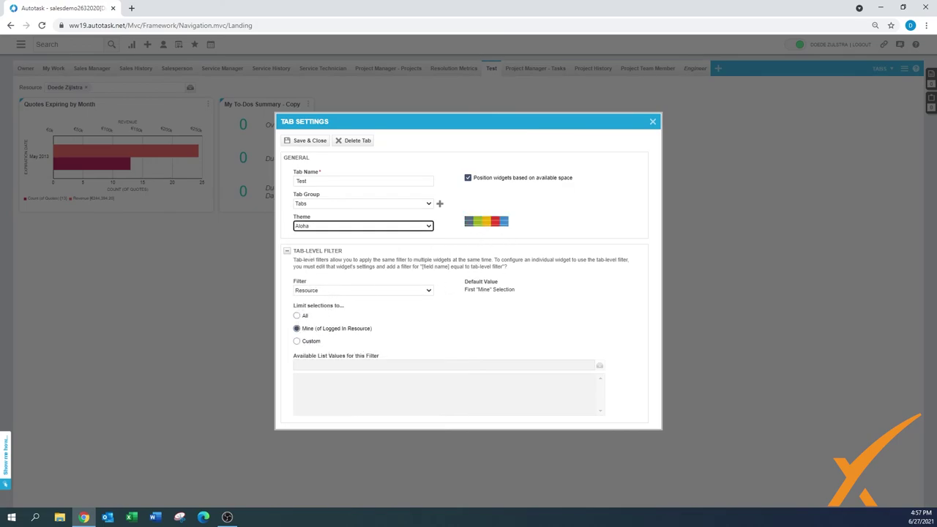
pyautogui.click(315, 291)
pyautogui.click(400, 315)
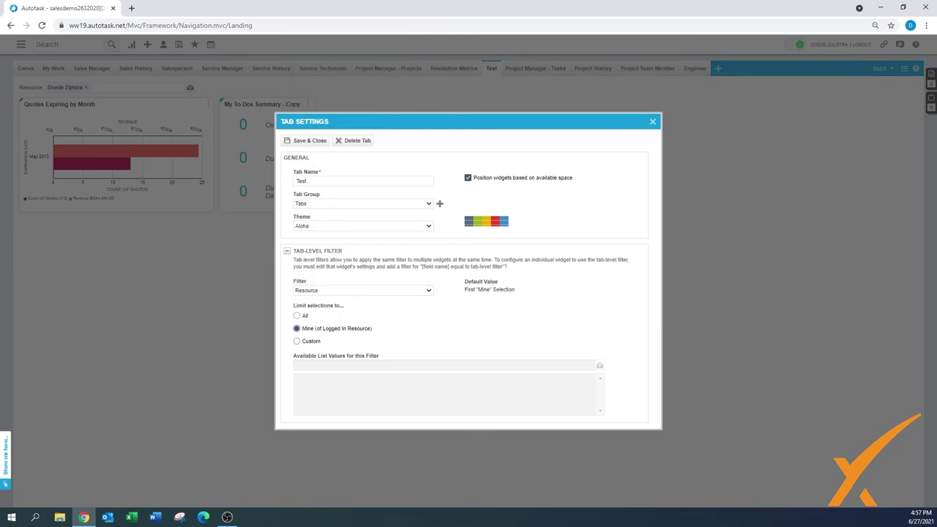
pyautogui.click(310, 141)
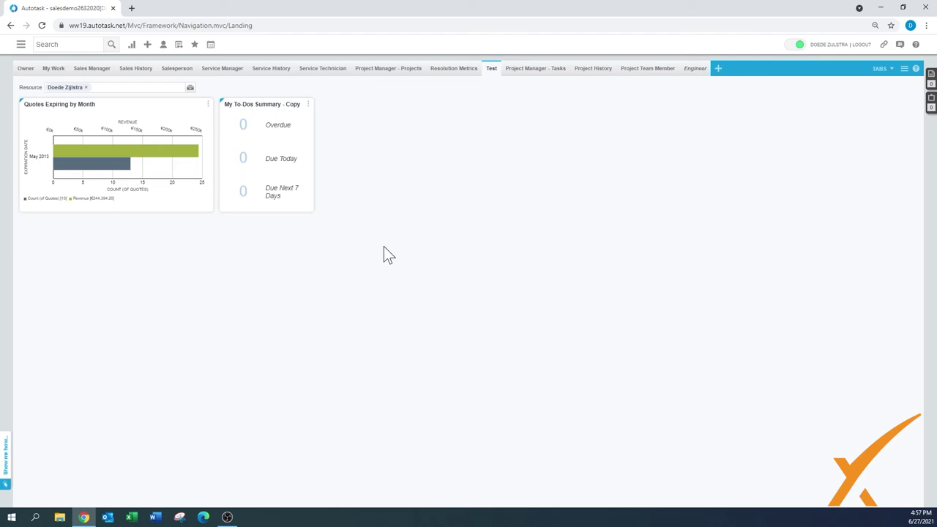
# Open the Project Manager - Tasks dashboard and view the TABS dropdown.
pyautogui.click(542, 70)
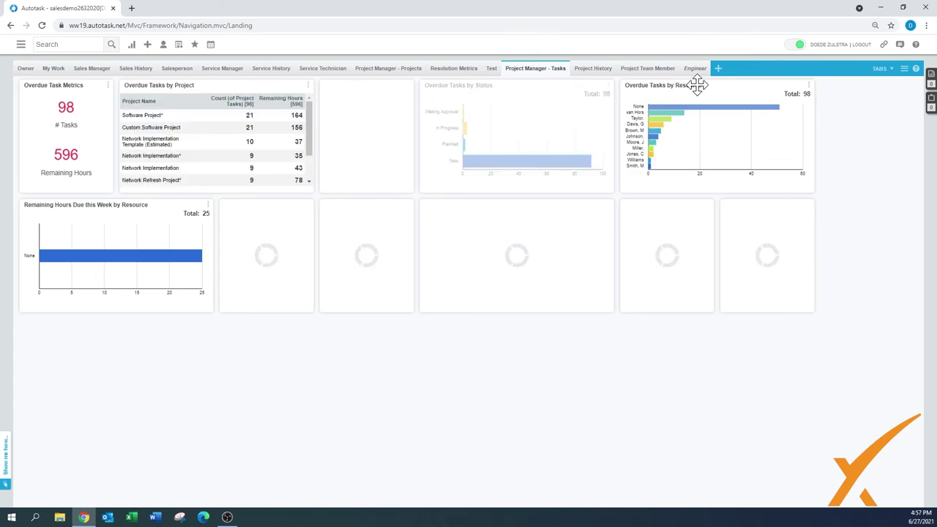
pyautogui.click(889, 69)
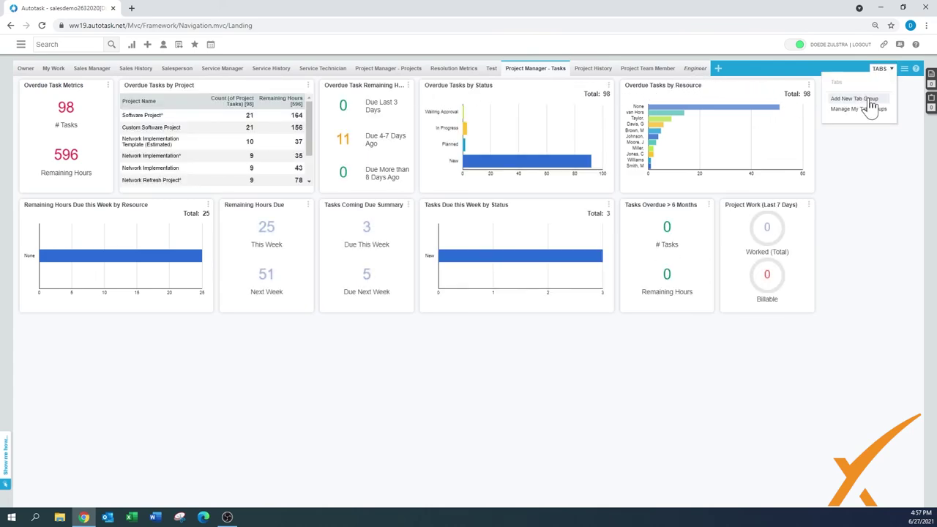